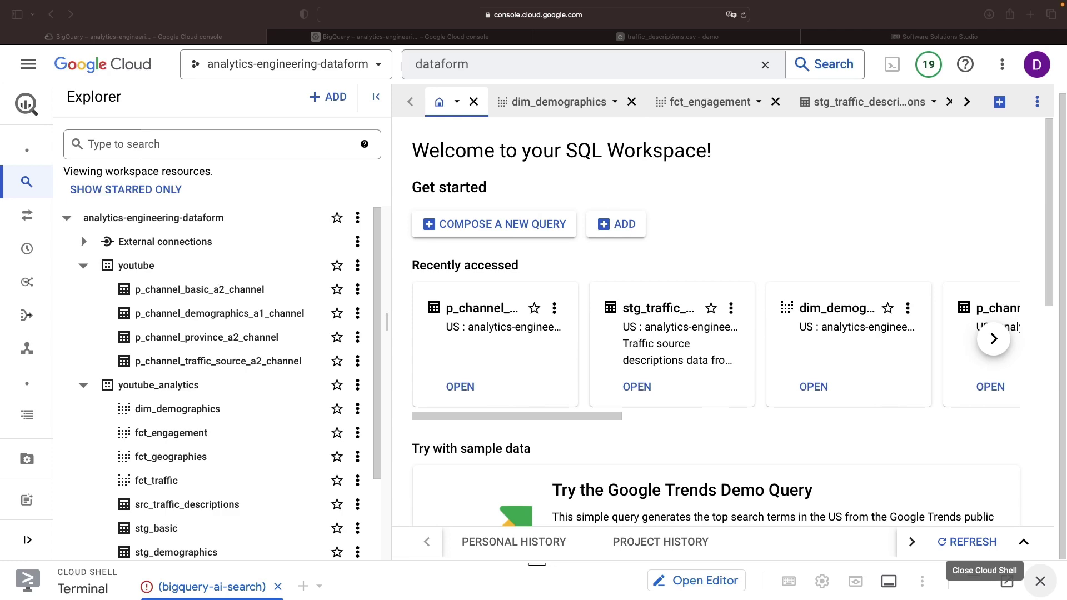
- Switch to the Software Solutions Studio diagram of the YouTube-to-BigQuery pipeline
click(867, 37)
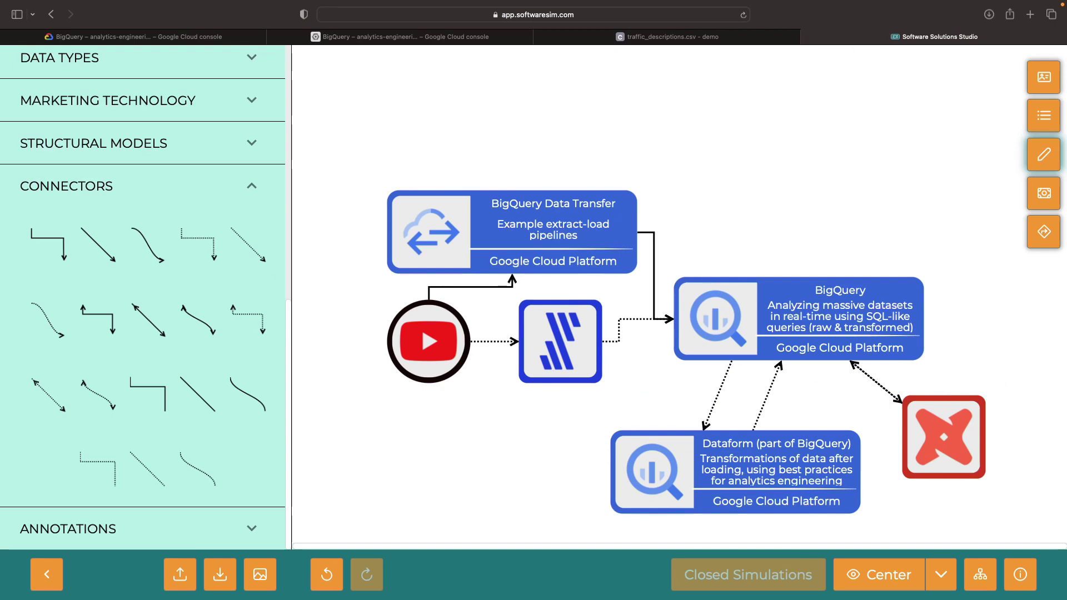
drag(511, 463, 457, 421)
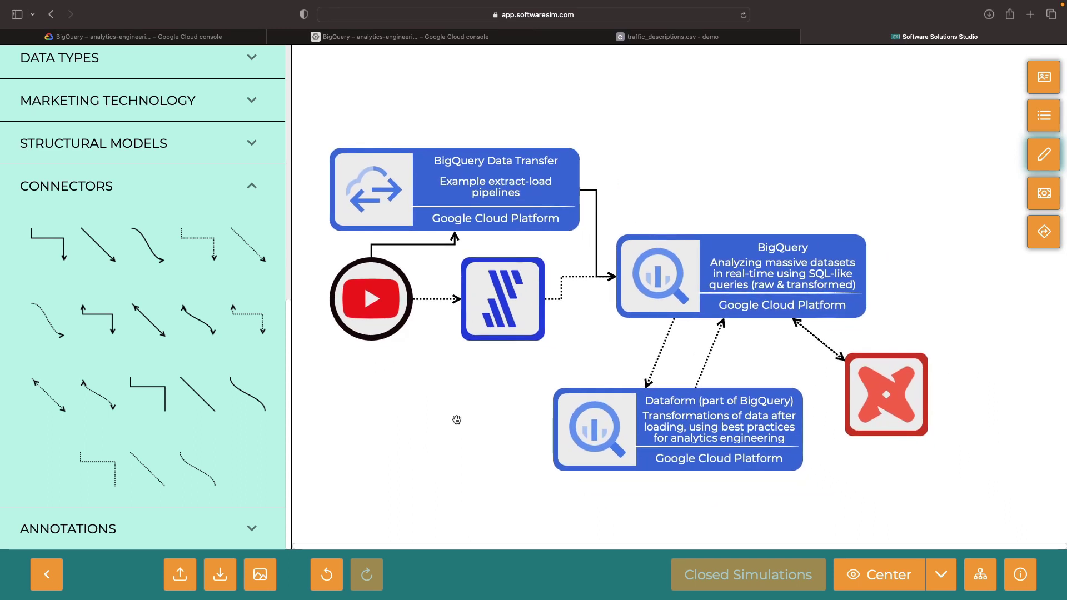
drag(502, 403, 487, 398)
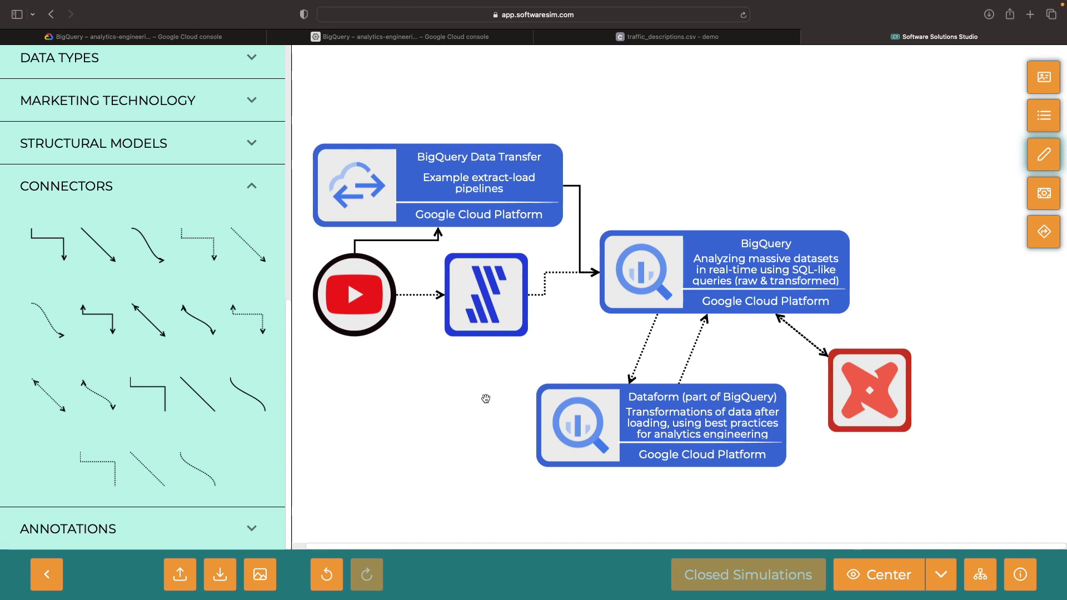
drag(485, 399, 493, 400)
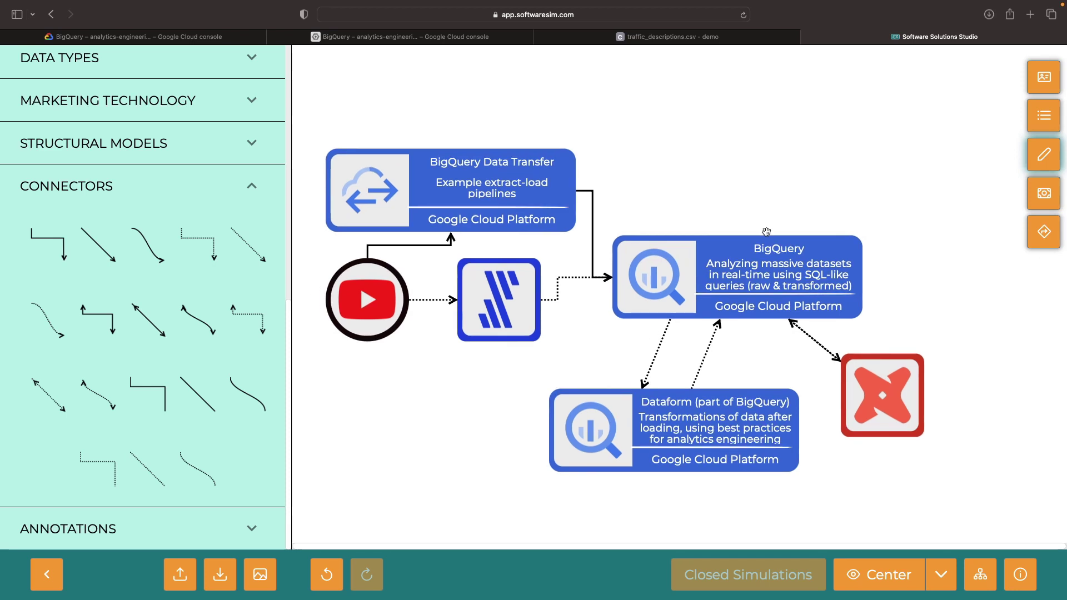
- Frame the BigQuery box with a dashed annotation labelled 'Lots of Emphasis (in Modern Data Platforms)'
click(762, 270)
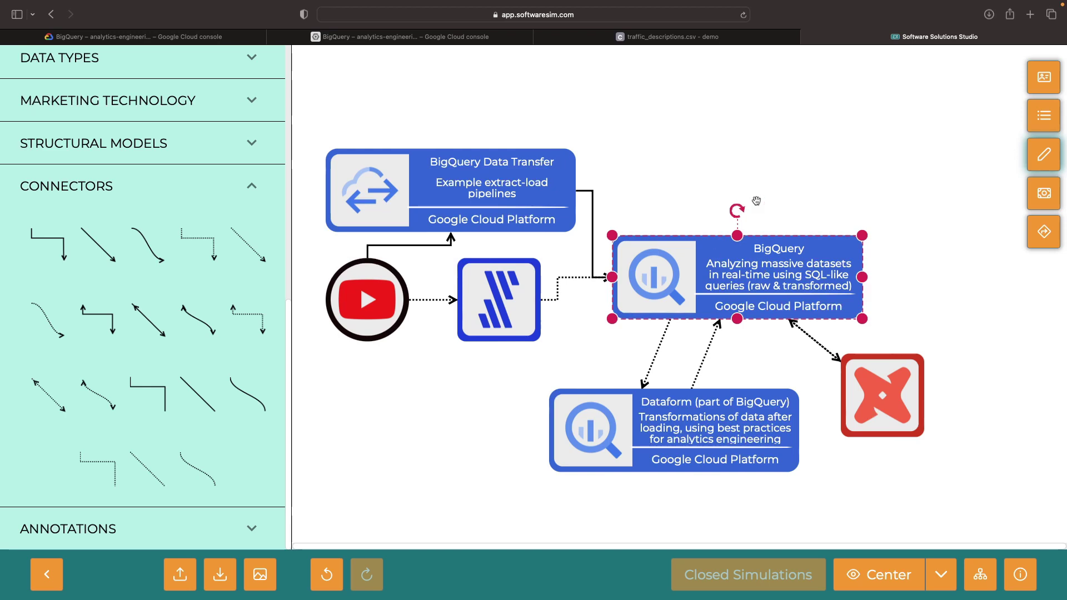
click(209, 522)
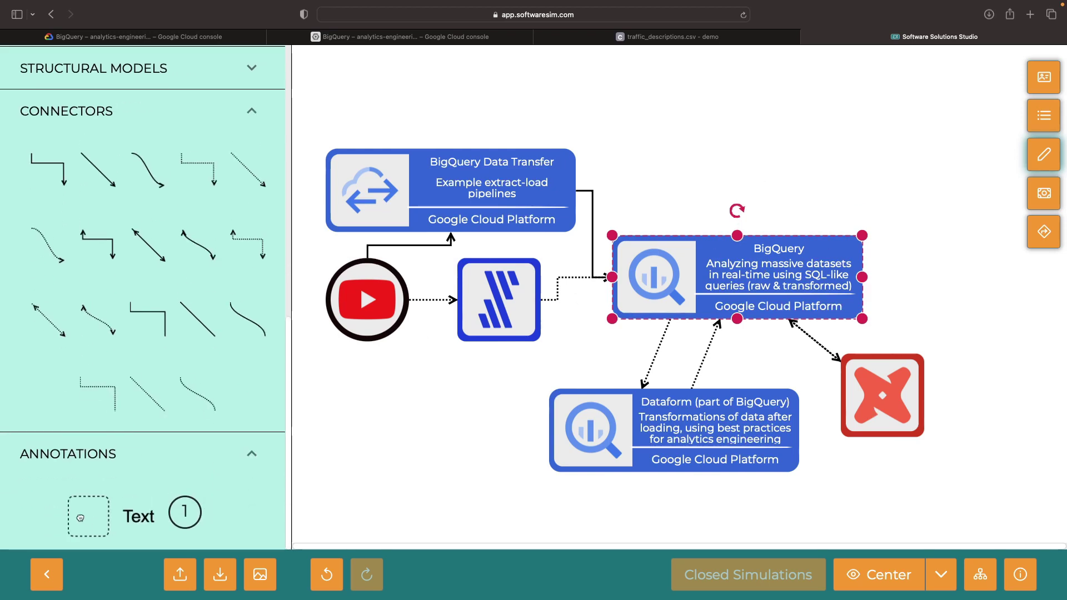
mouse_move(88, 513)
mouse_down()
mouse_move(581, 341)
mouse_move(602, 226)
mouse_up()
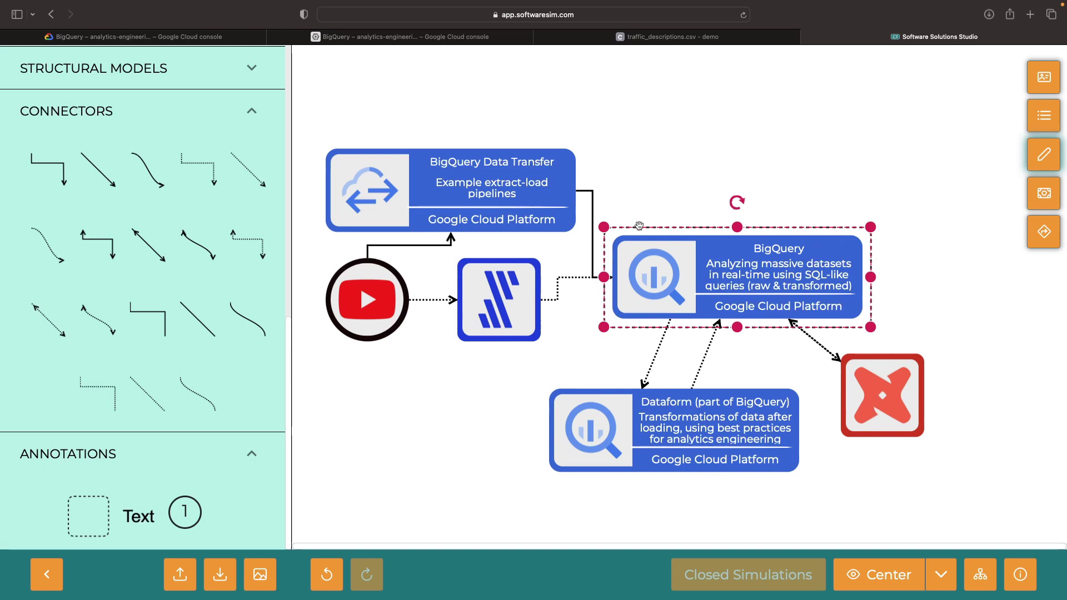
text(Lots of Empha)
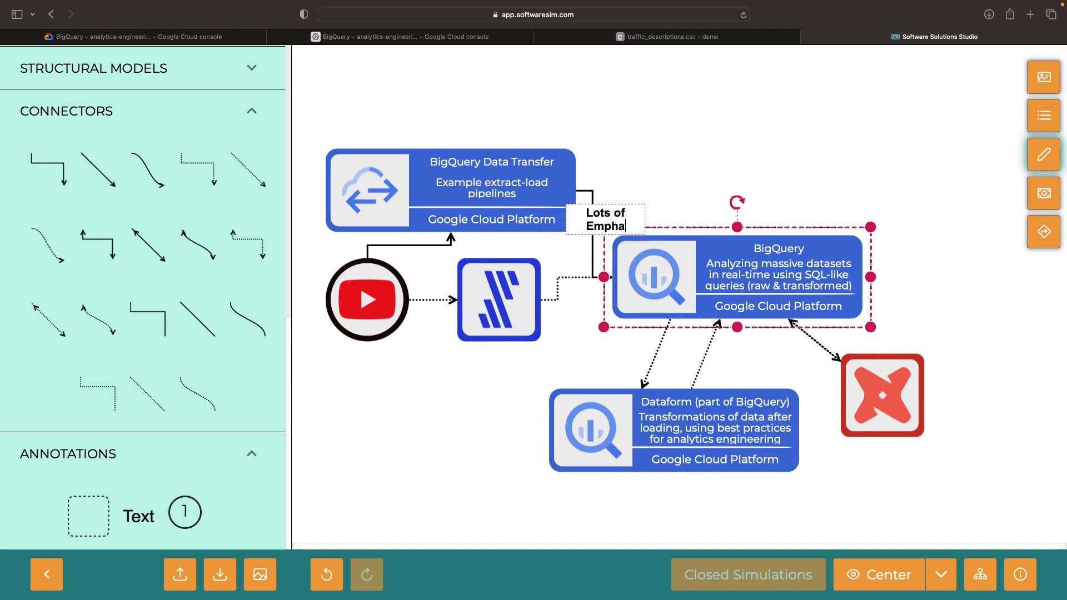
text(sis (in Modern Data P)
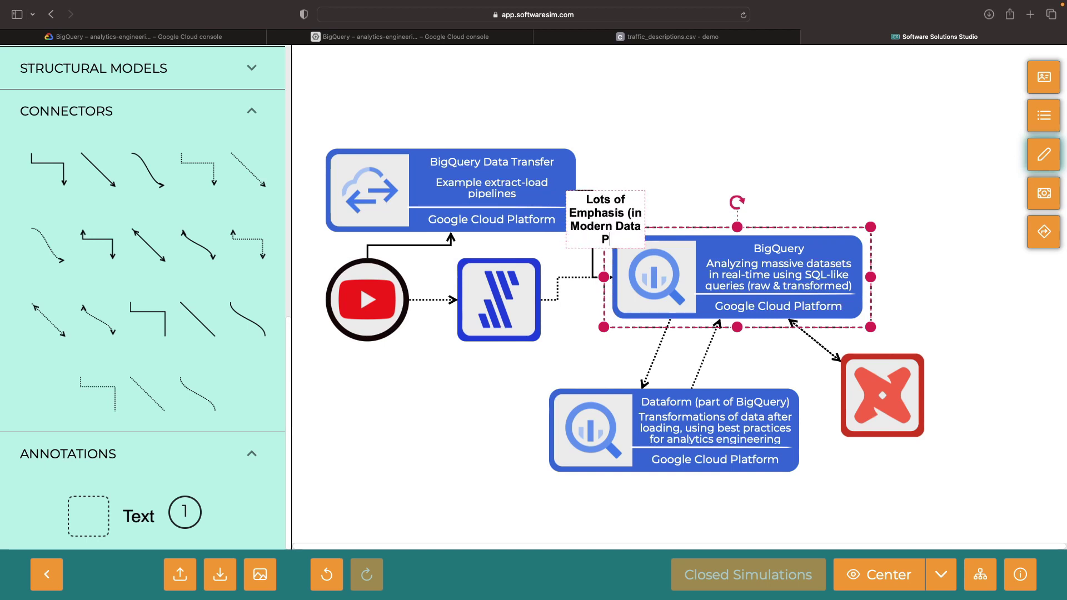
text(latforms))
click(482, 362)
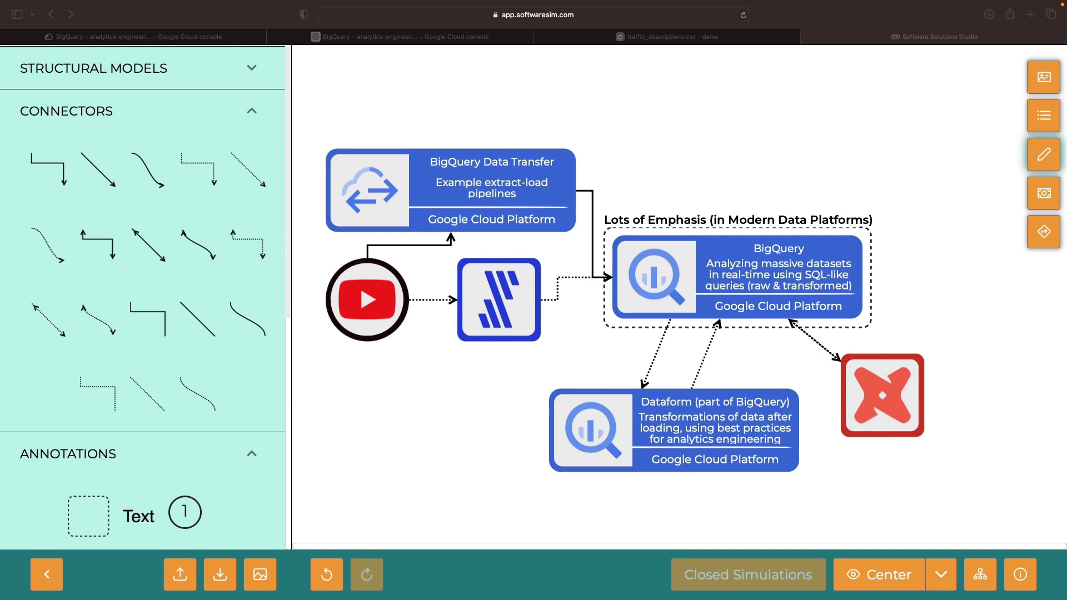
- Inspect the YouTube, BigQuery Data Transfer and BigQuery nodes in the diagram
click(420, 366)
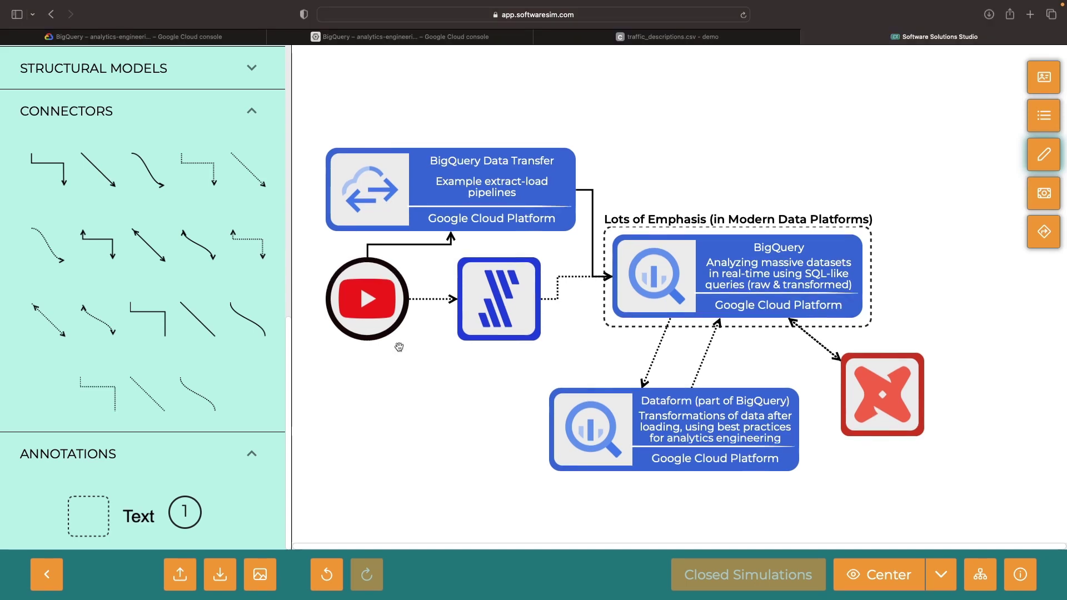
click(372, 323)
click(492, 213)
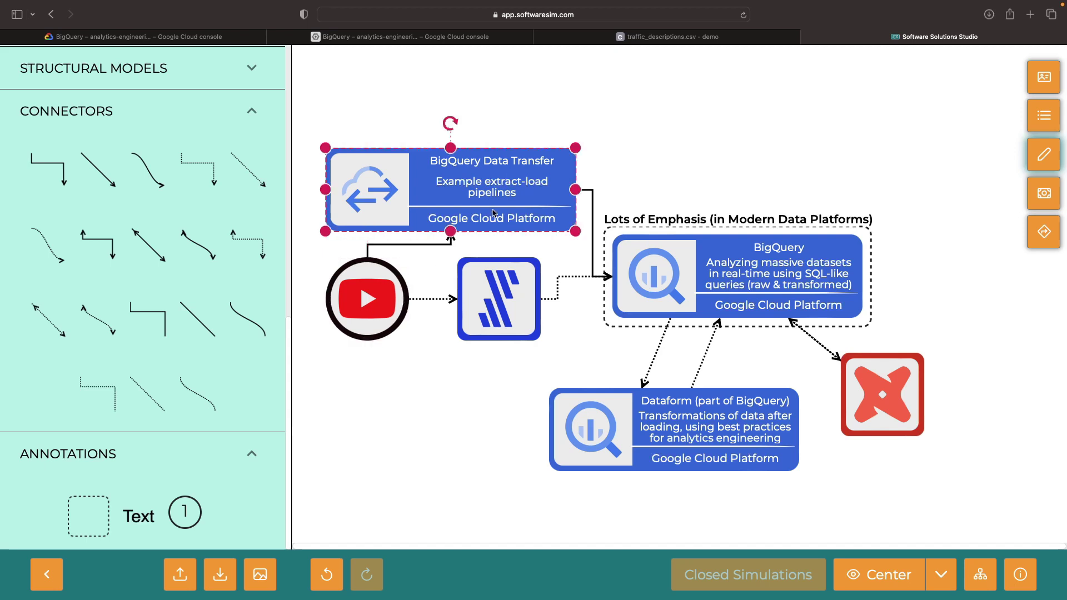
click(372, 317)
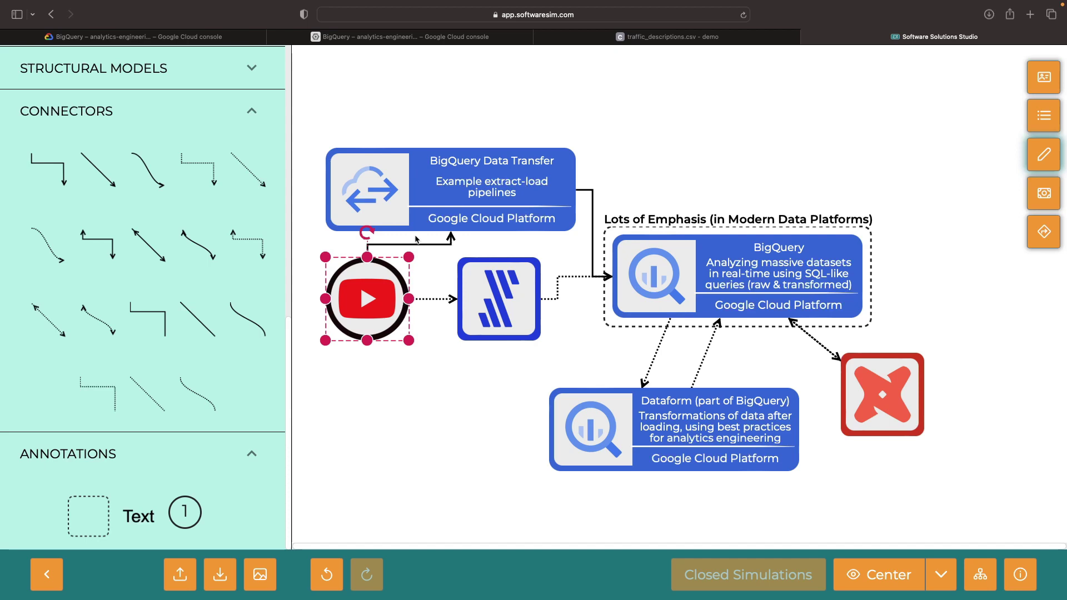
click(482, 217)
click(623, 312)
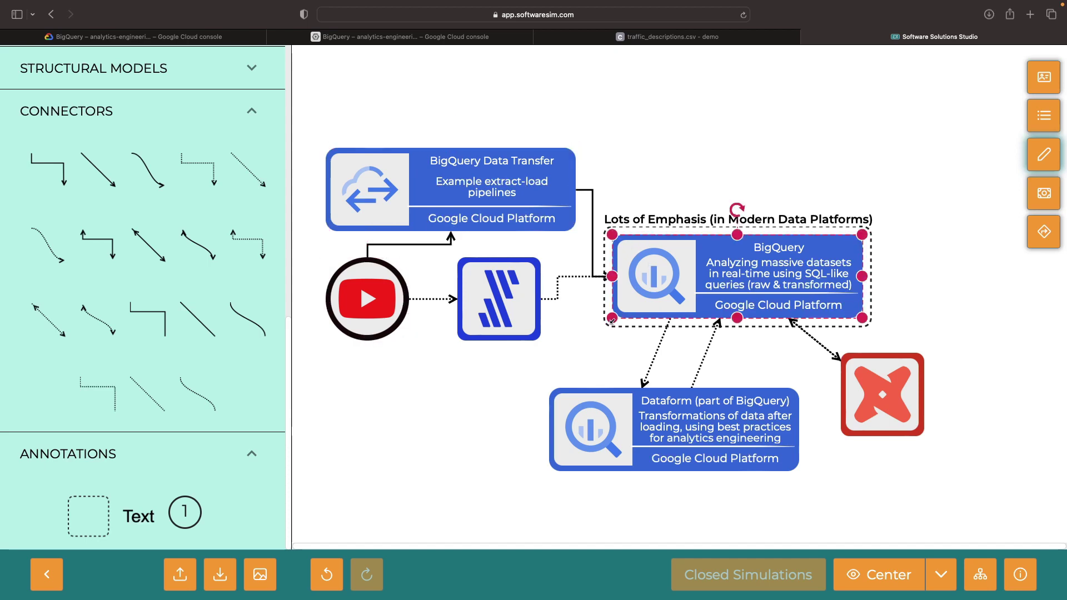
click(501, 402)
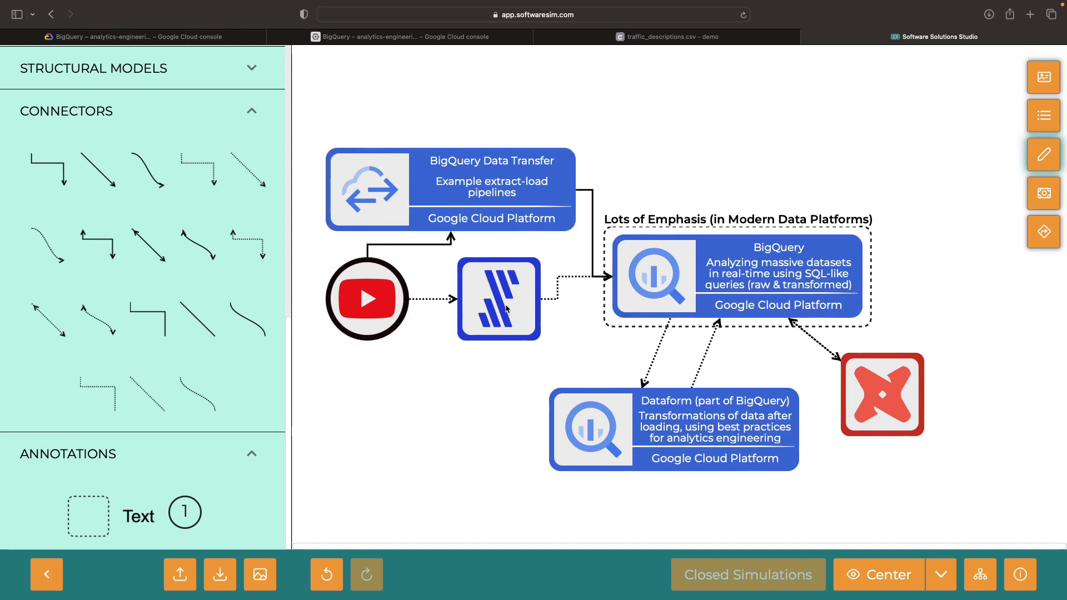
- Pan to the diagram's right side and inspect the Dataform and dbt boxes
drag(526, 400, 376, 391)
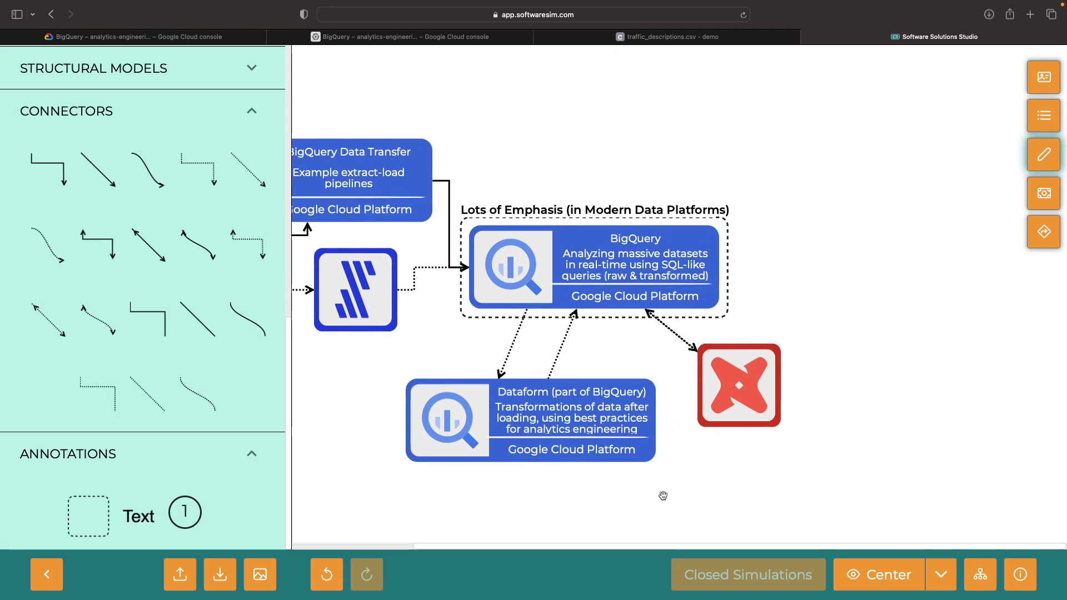
click(628, 455)
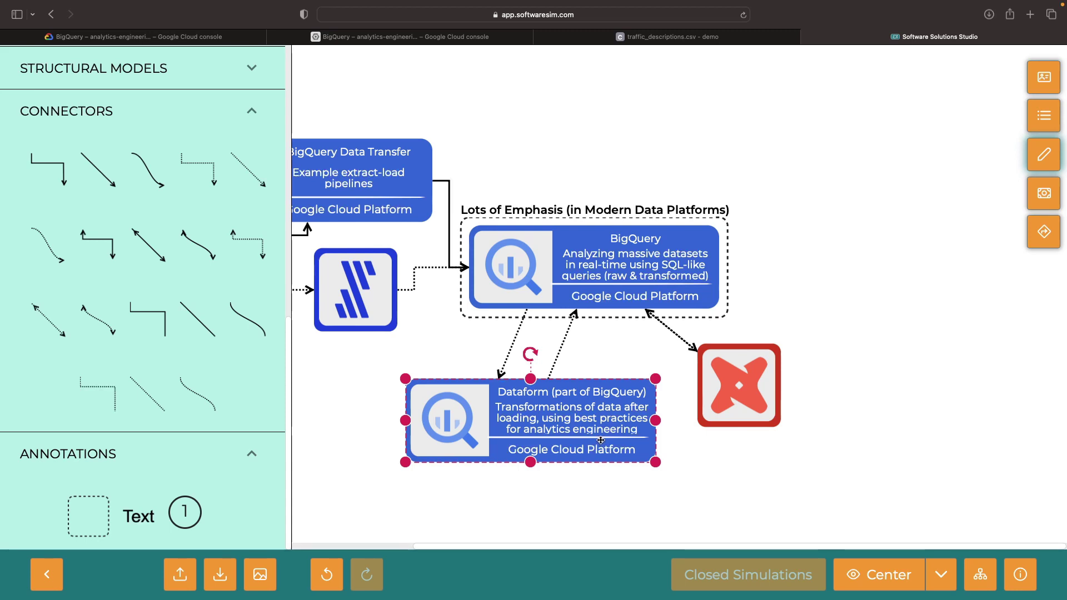
click(729, 399)
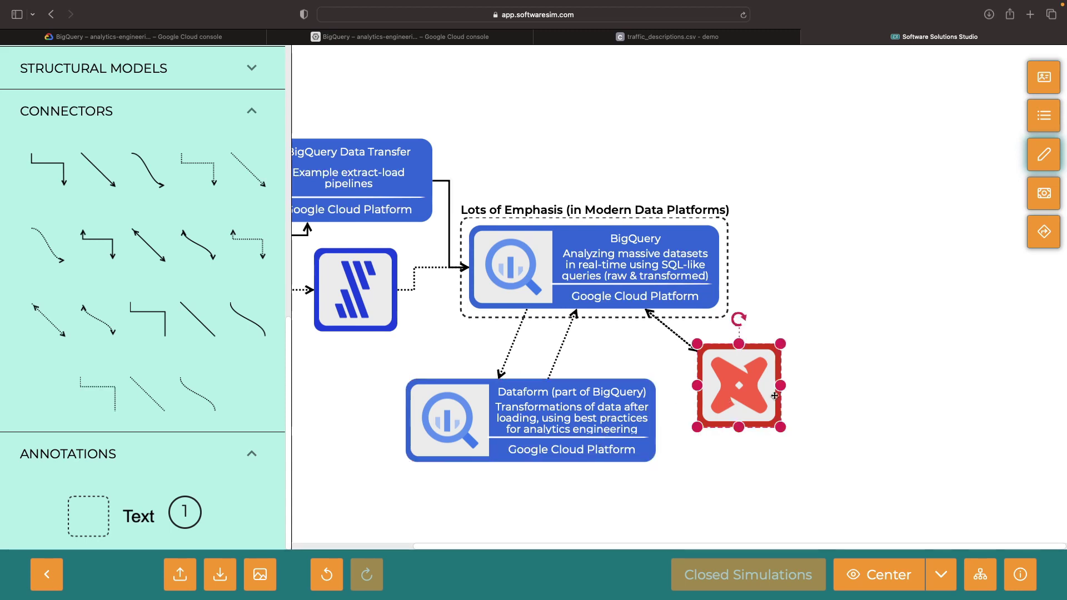
click(818, 390)
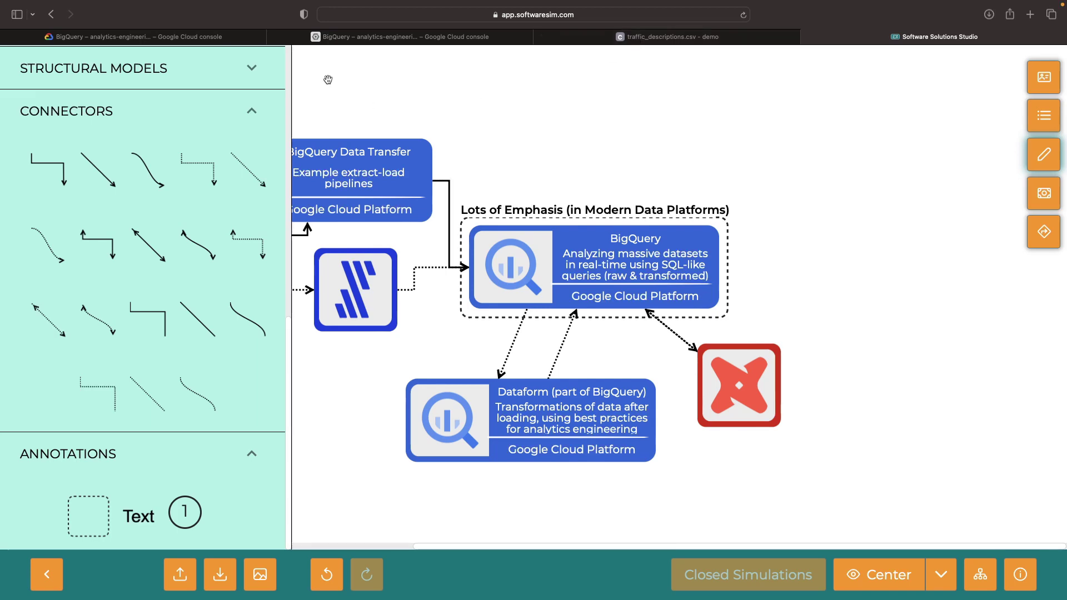
- View the Dataform workflow's code files, then return to the BigQuery SQL workspace
click(329, 38)
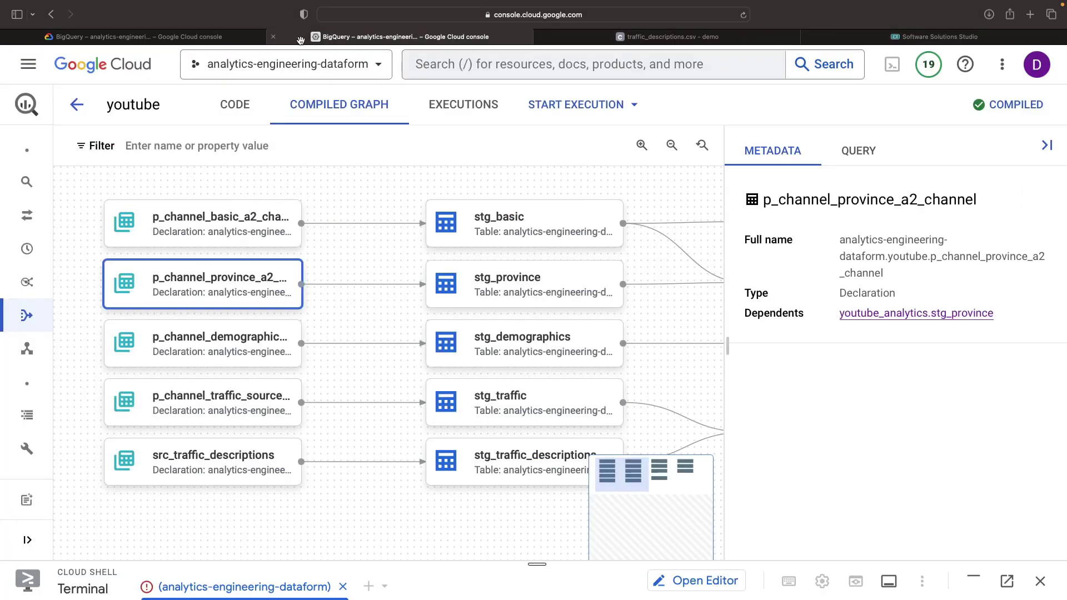
click(239, 107)
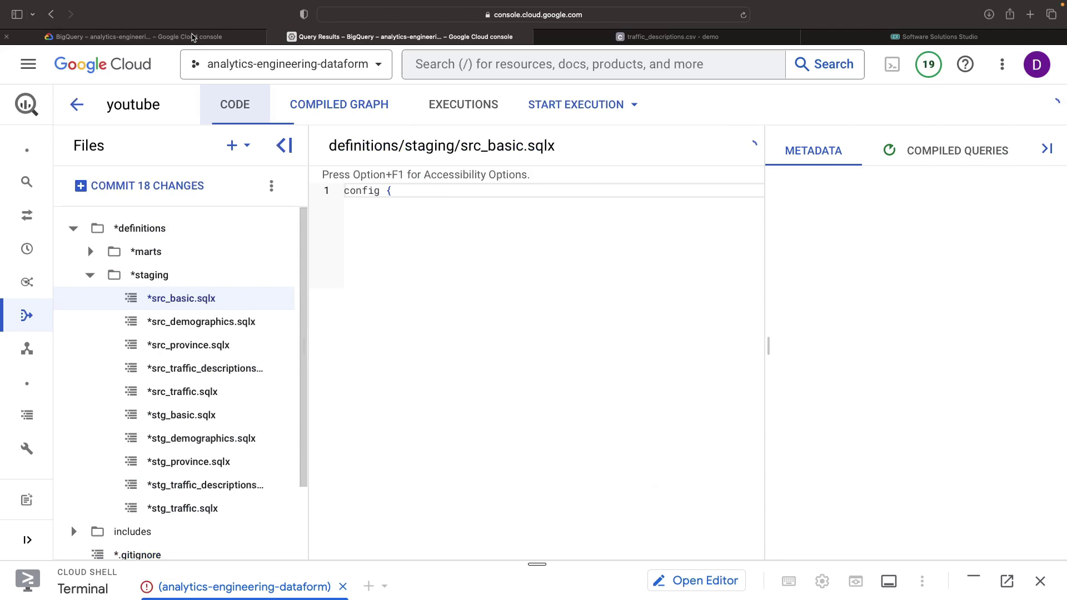
click(192, 38)
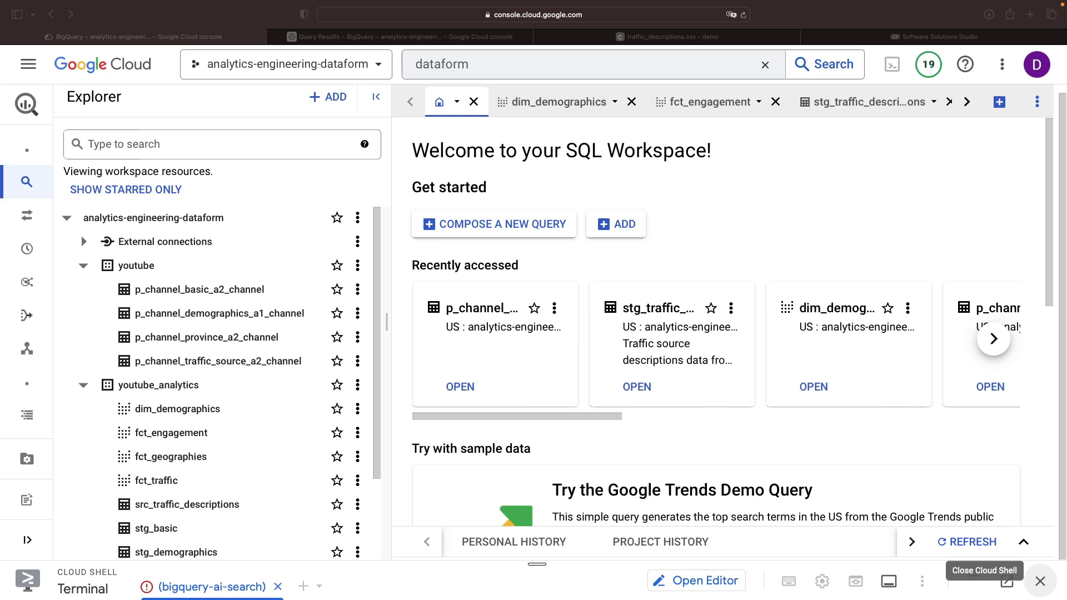
scroll(173, 473, down, 1)
scroll(172, 473, down, 2)
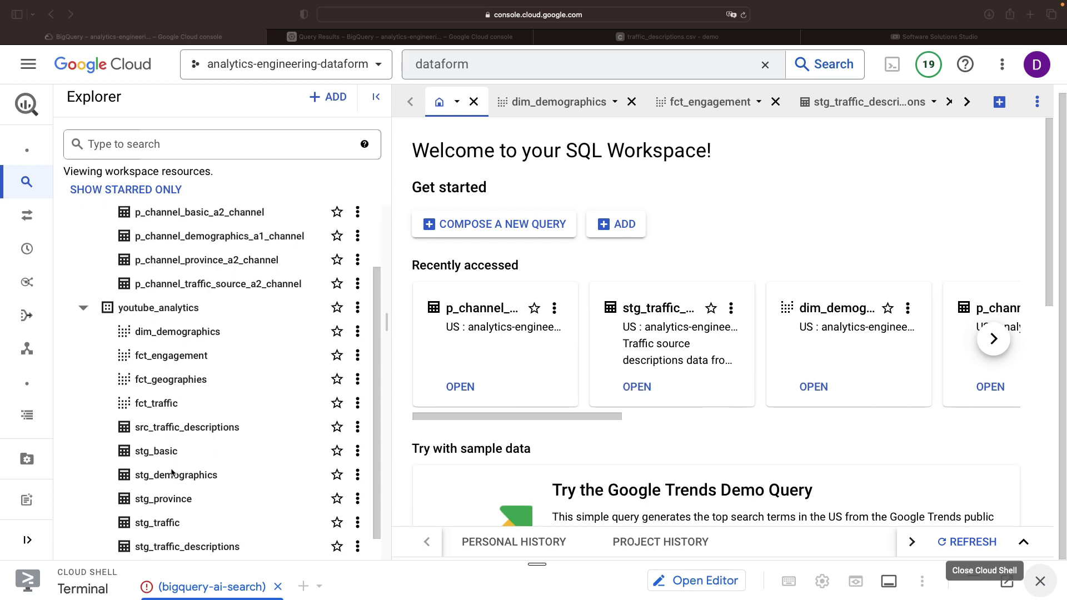
scroll(172, 473, down, 1)
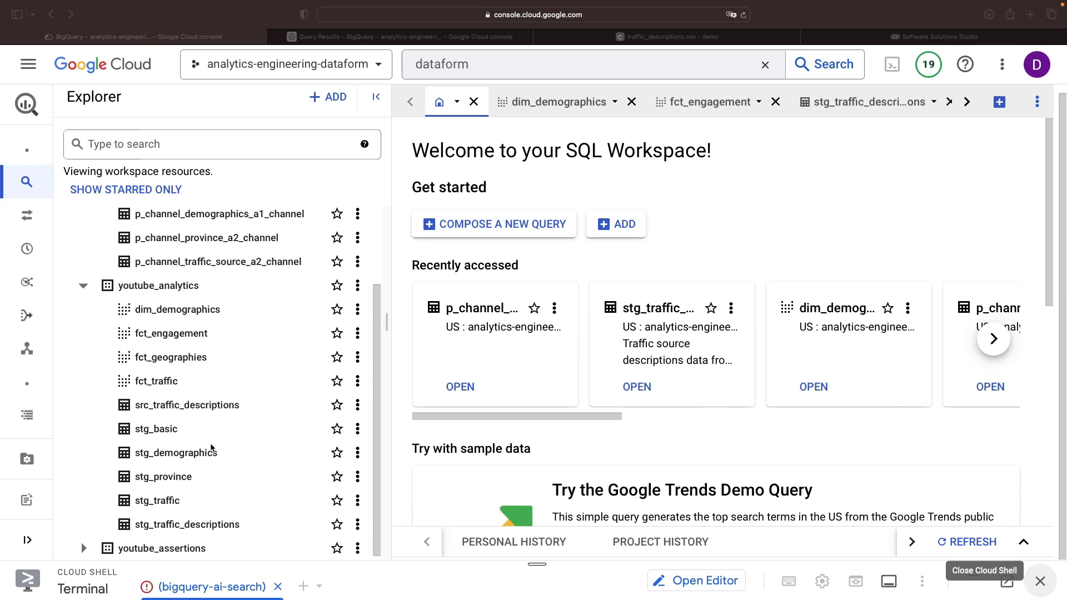
scroll(226, 406, up, 1)
scroll(226, 406, up, 1)
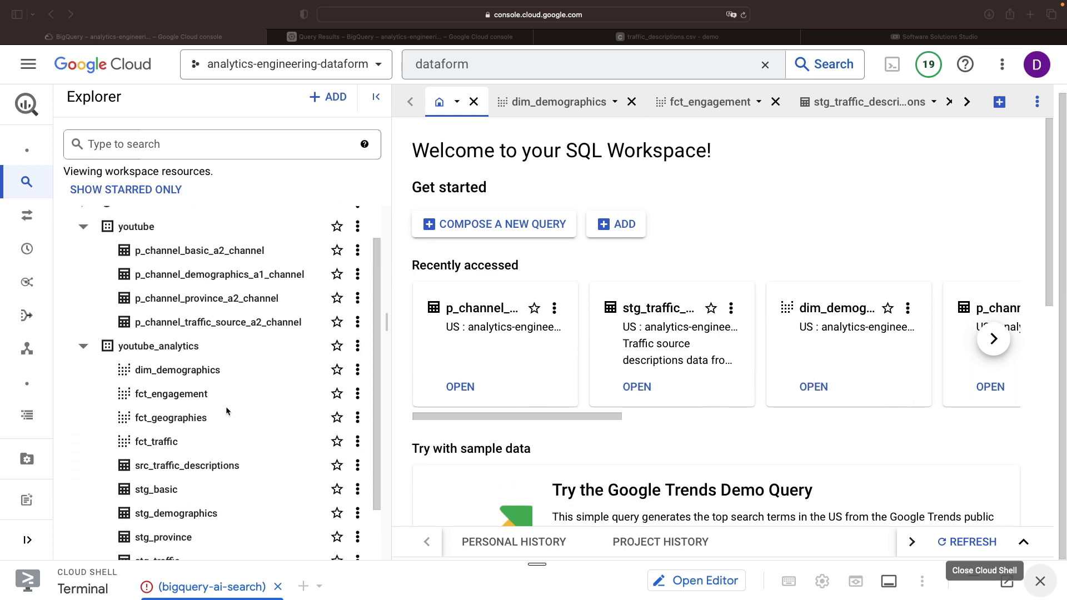
scroll(226, 406, up, 1)
scroll(226, 406, down, 1)
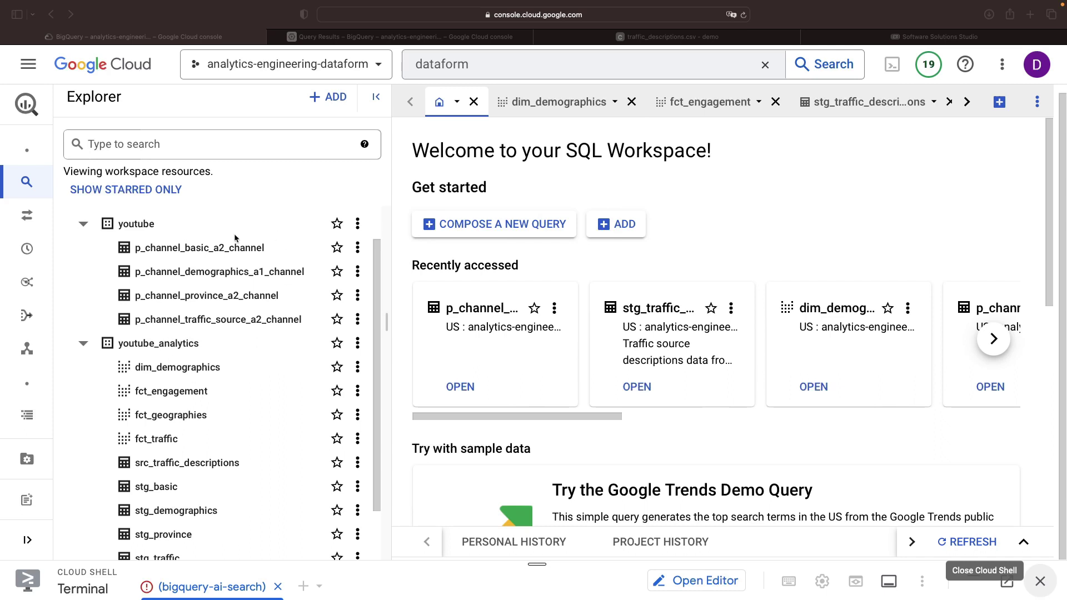
scroll(228, 431, down, 1)
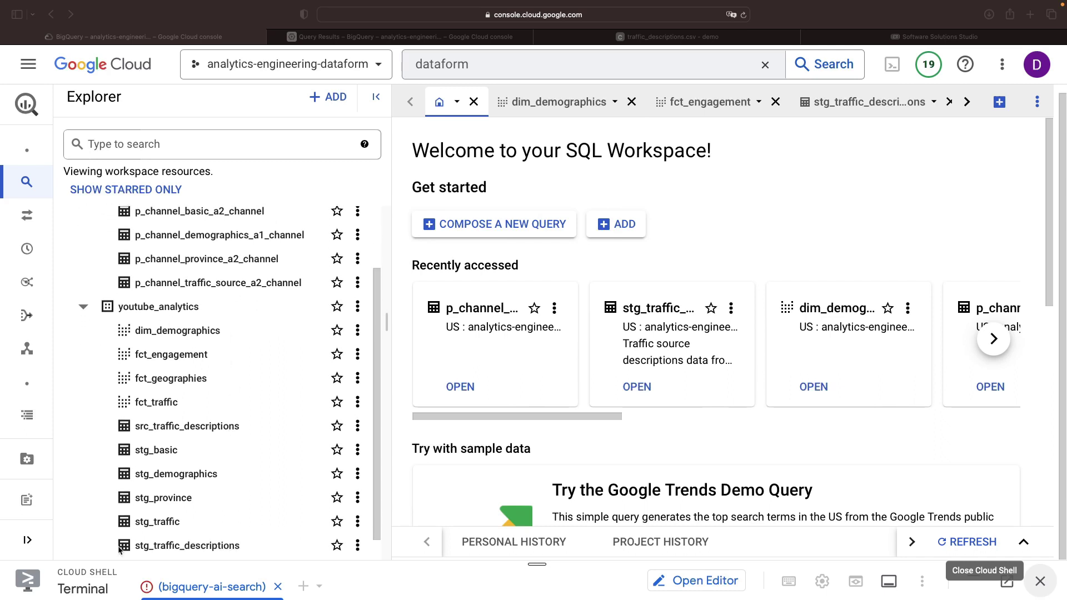
scroll(234, 411, down, 1)
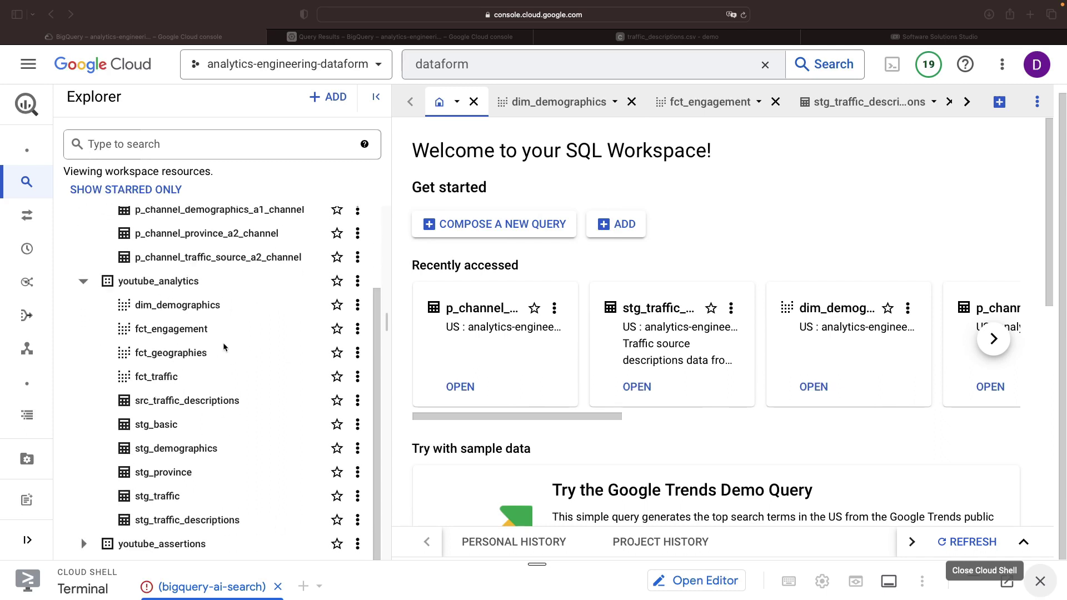
- Open definitions/staging/stg_traffic_descriptions.sqlx in Dataform with a widened editor
click(368, 37)
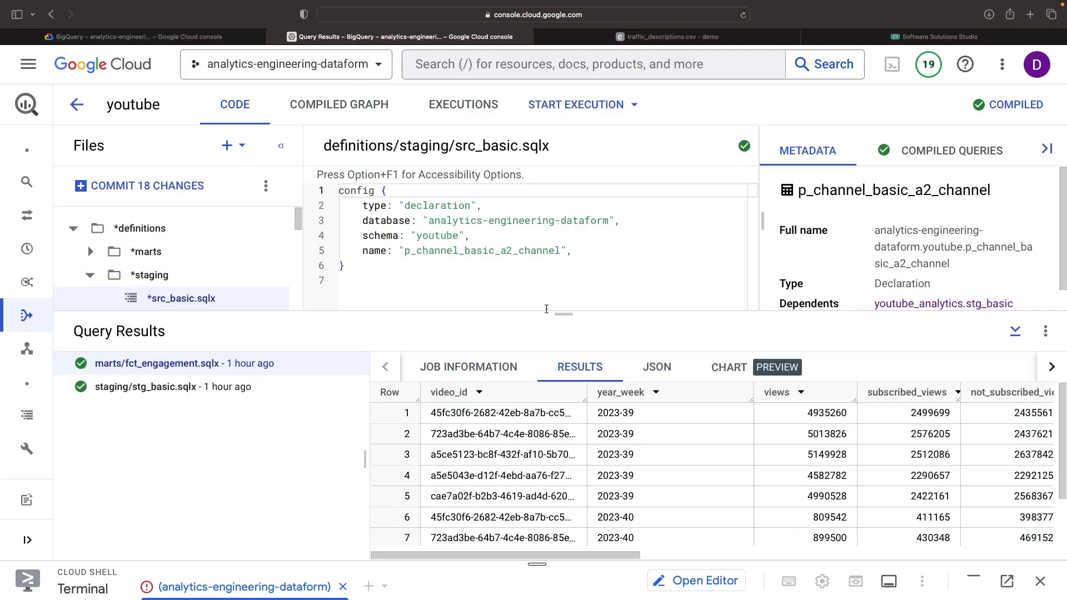
drag(564, 314, 564, 469)
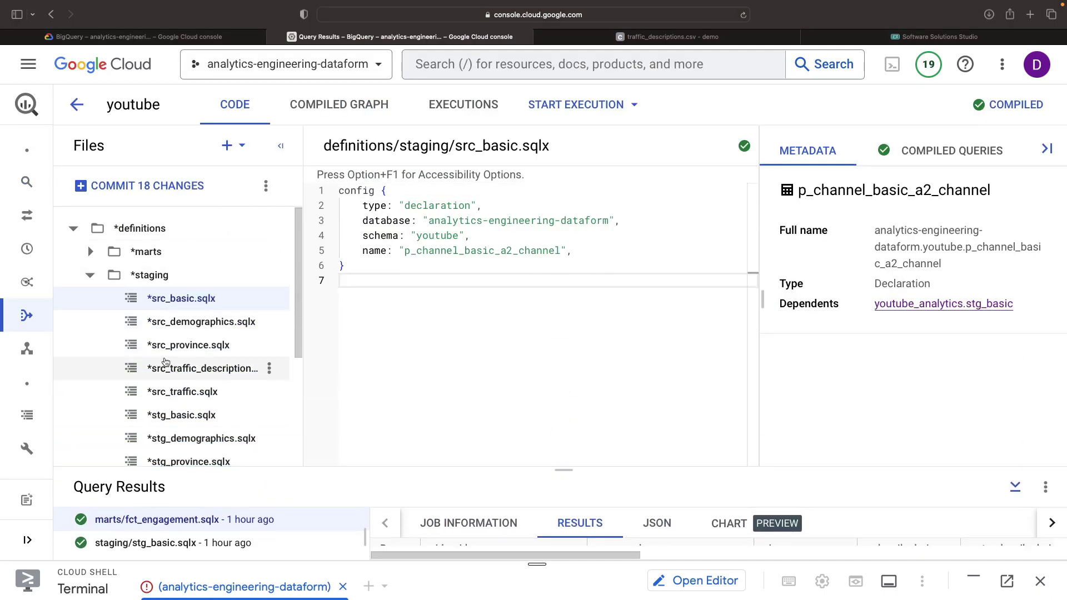
scroll(167, 367, down, 1)
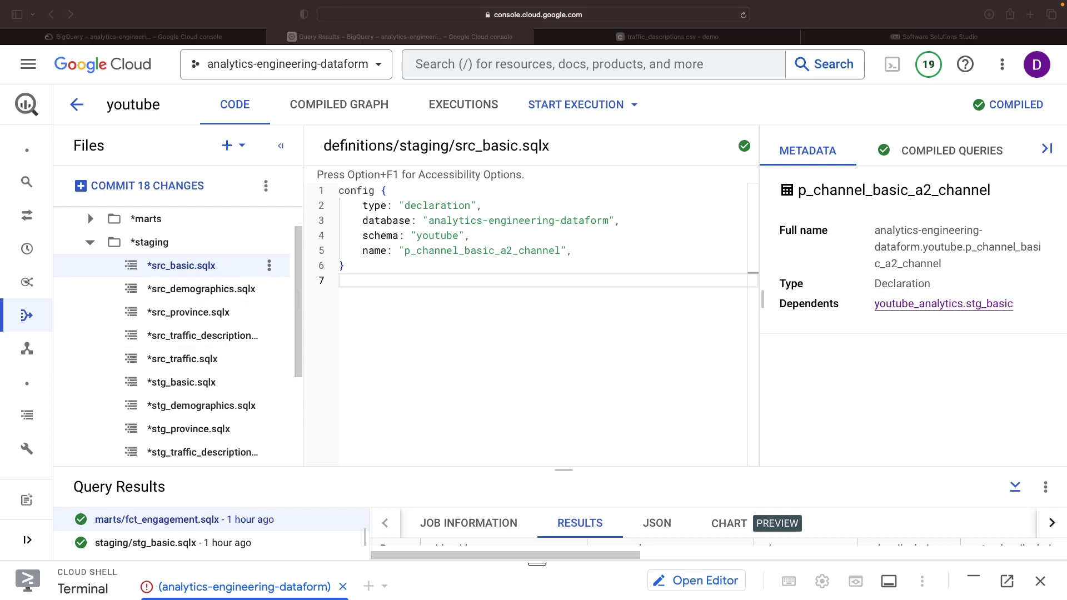
click(457, 308)
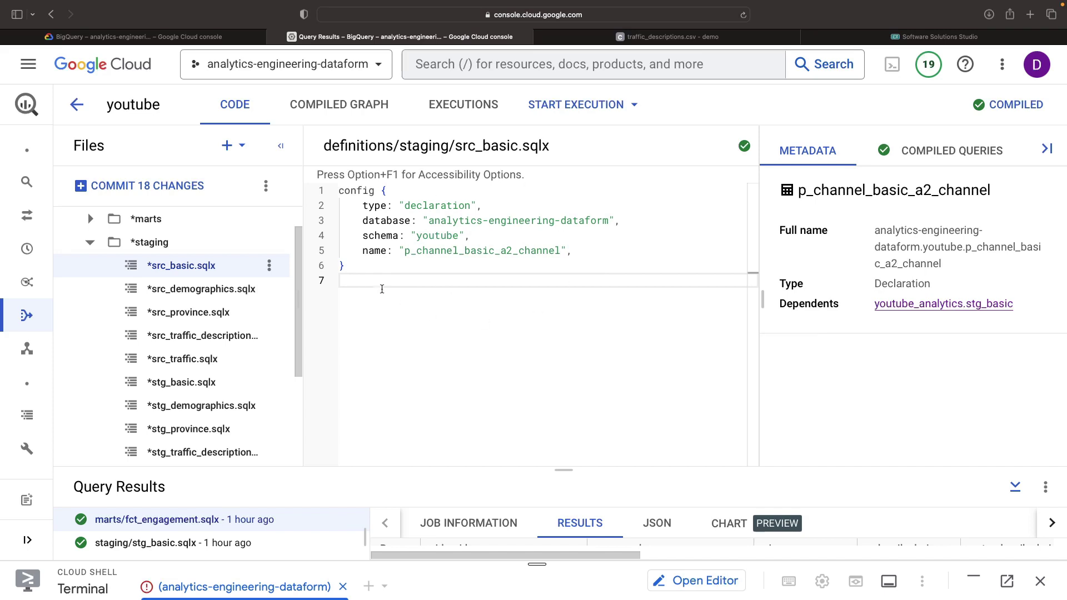
scroll(270, 281, down, 1)
scroll(270, 333, down, 2)
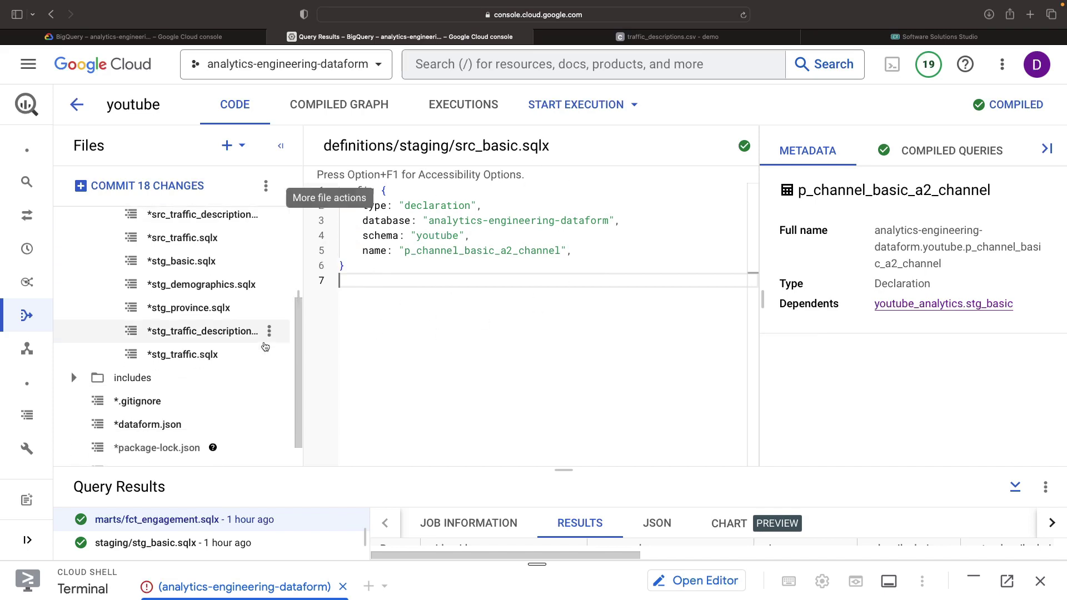
click(231, 333)
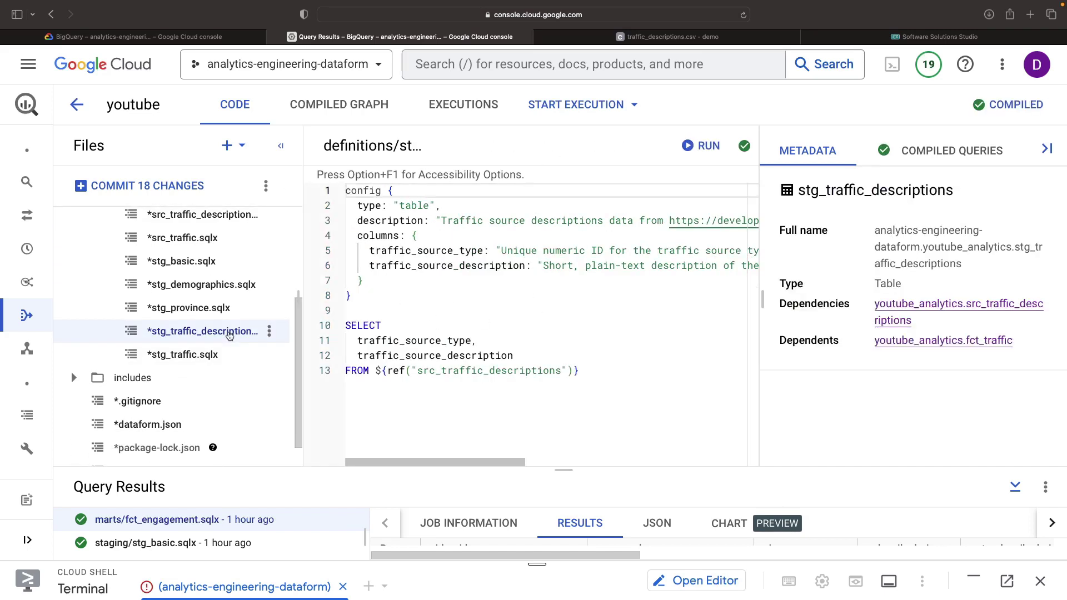
drag(762, 299, 864, 300)
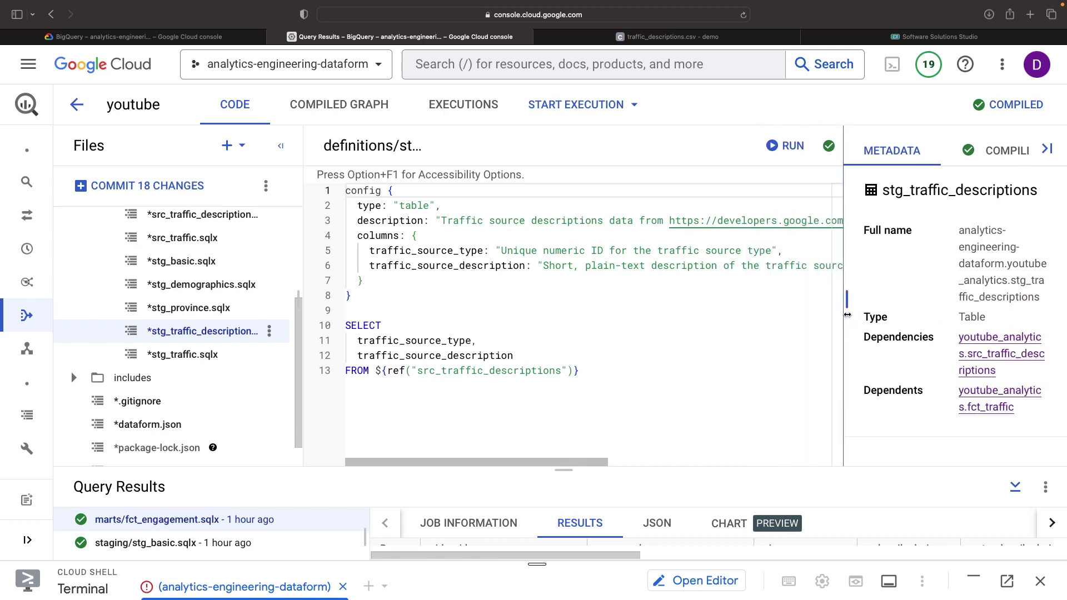
- Review the config's description and column descriptions, then add blank lines above the config
click(624, 315)
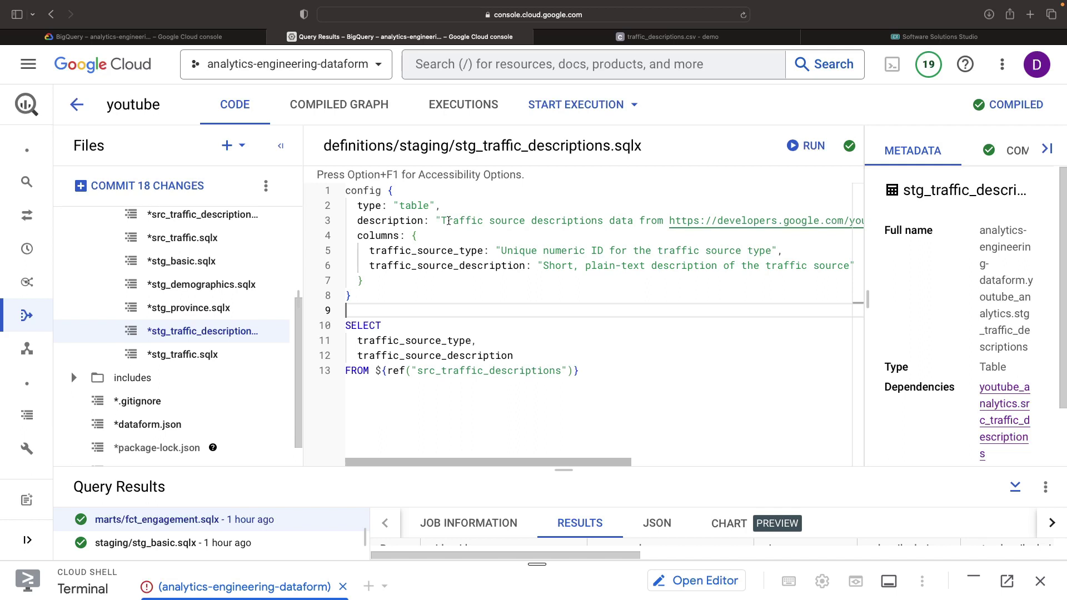
double_click(448, 221)
click(465, 220)
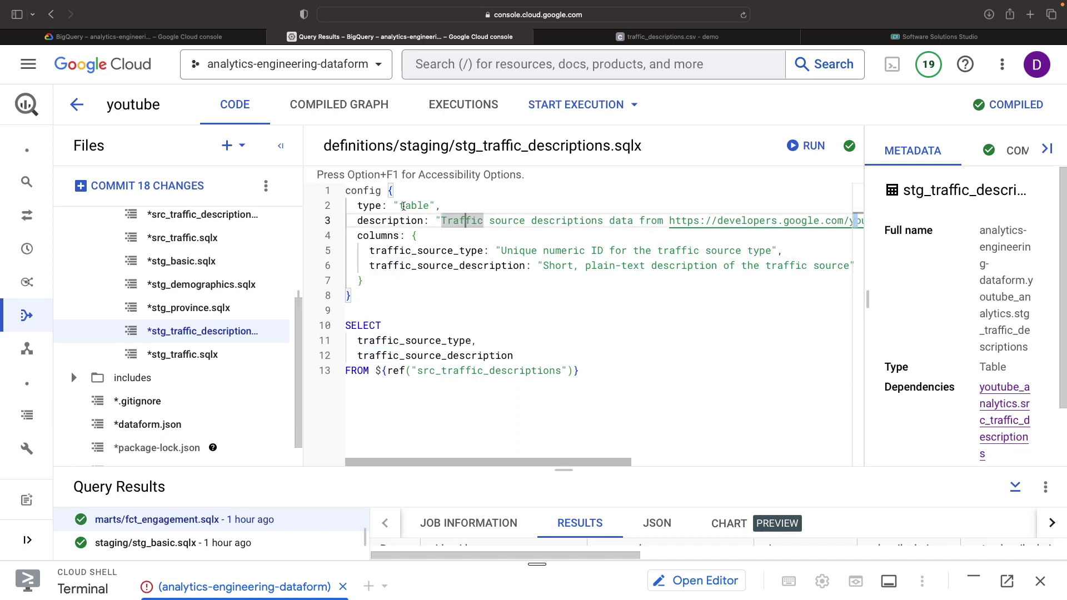
click(394, 235)
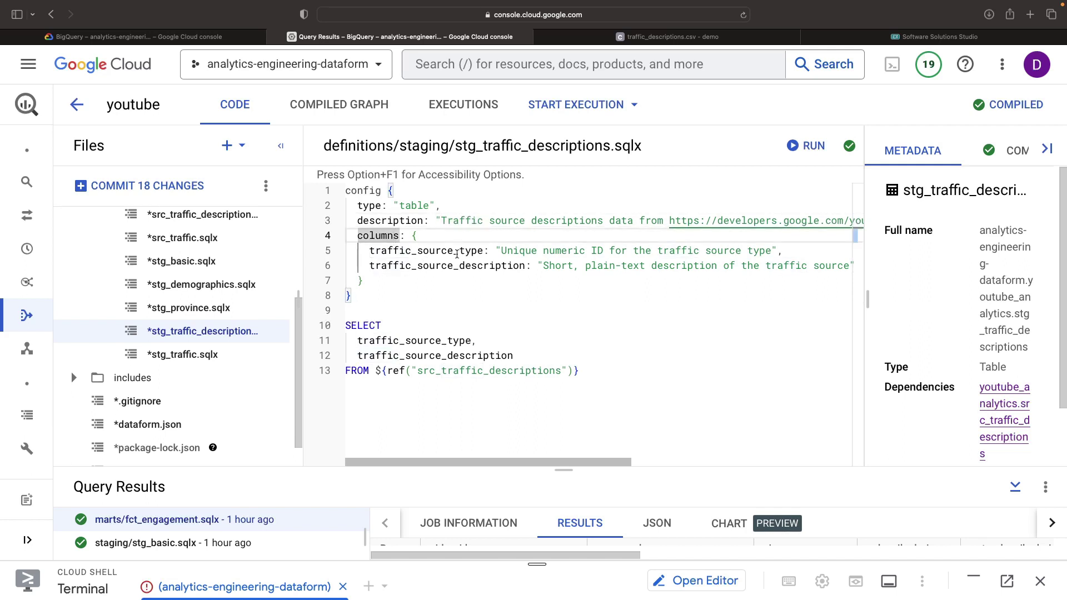
click(457, 252)
click(518, 250)
click(474, 267)
click(484, 291)
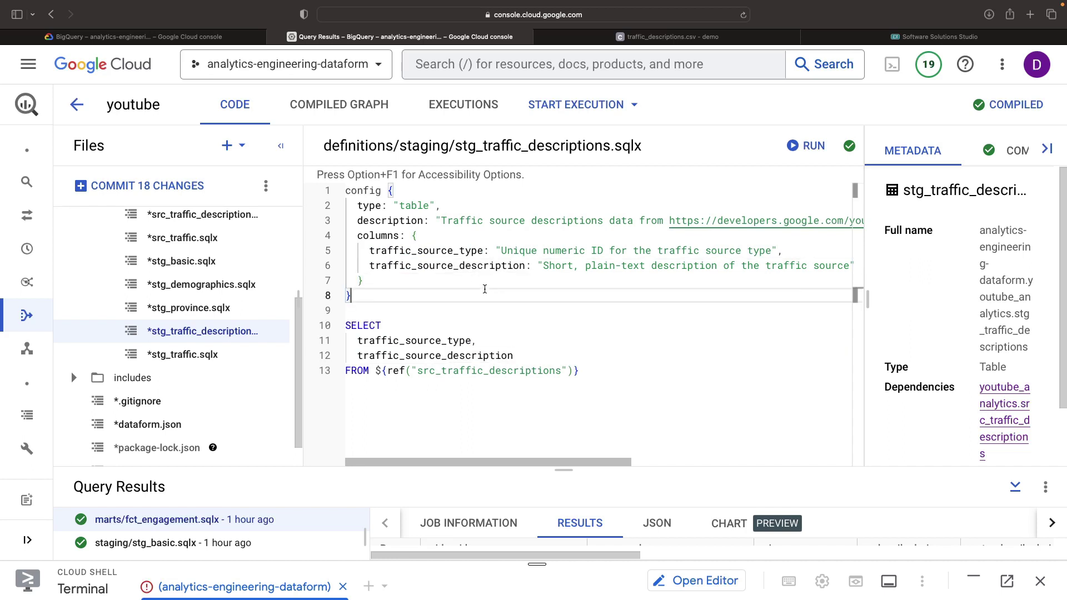
key(super+Up)
- Add two top comments: no transformations, kept for consistency and future adaptability
key(Return)
key(Return)
key(Up)
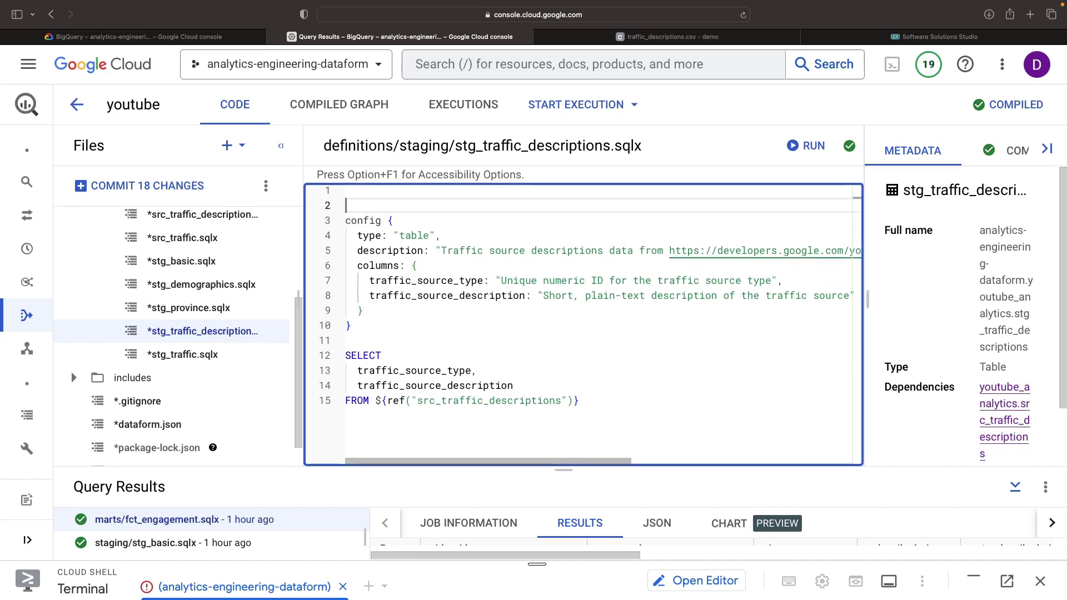
key(Up)
text(Thi)
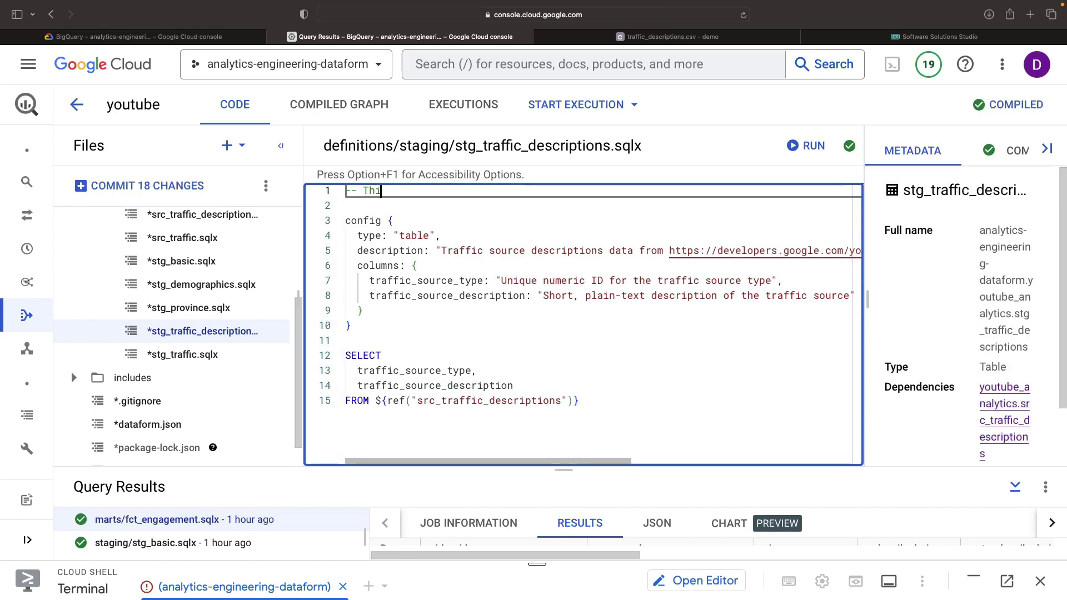
text(s staging preparation current)
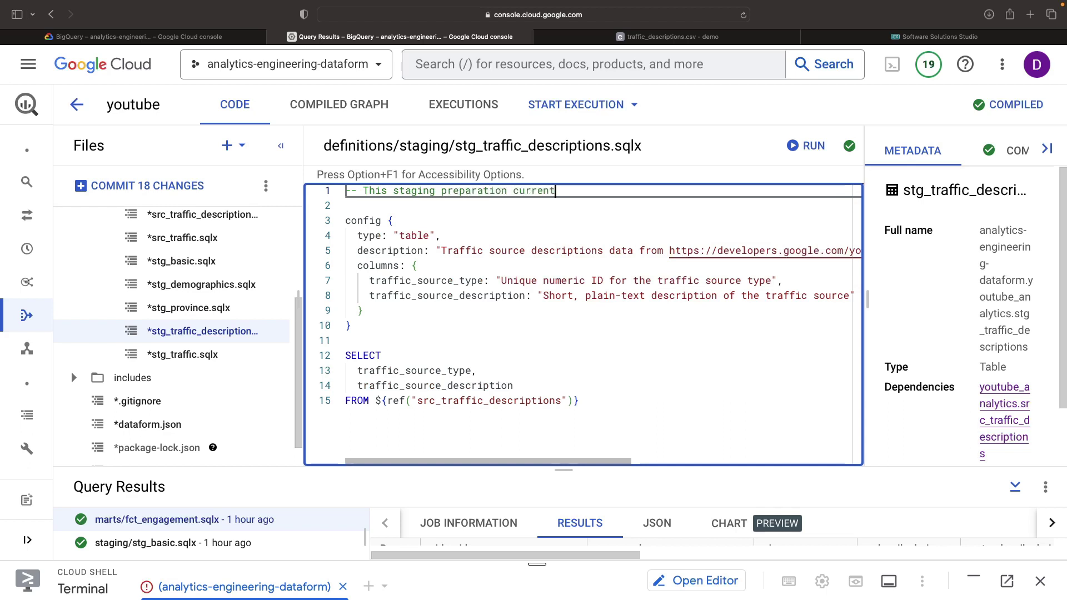
text(ly does not do any transformat)
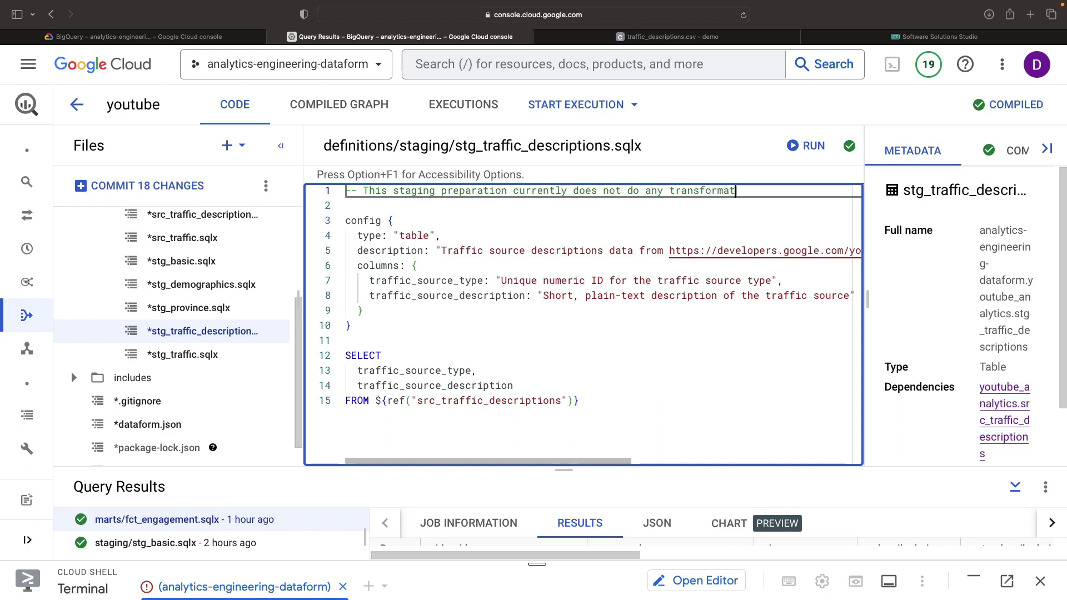
text(ions)
key(Return)
text(-- However, it is inc)
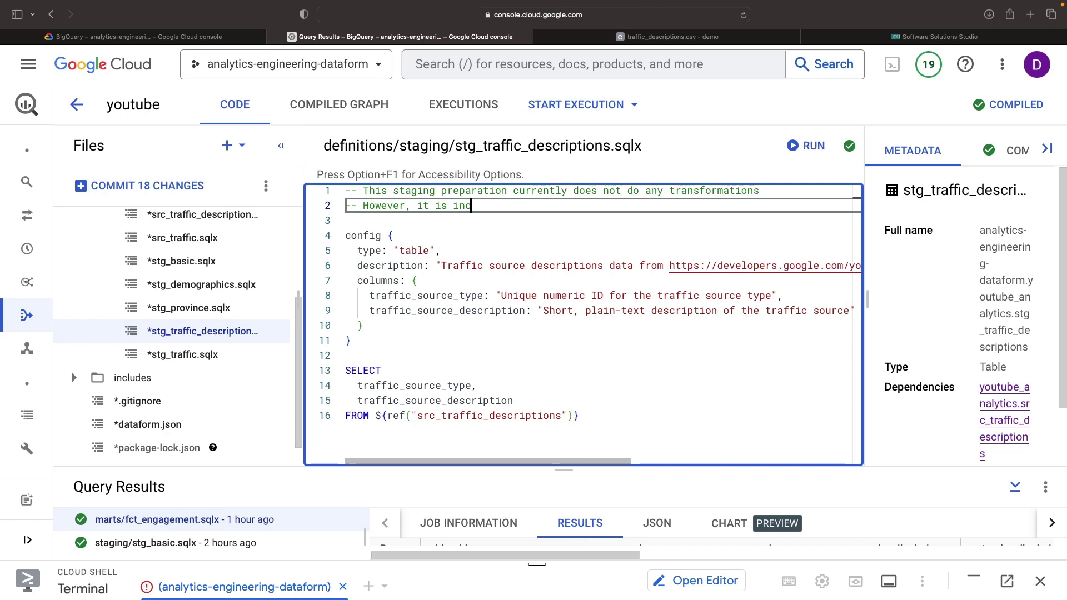
text(luded for consistency and future adap)
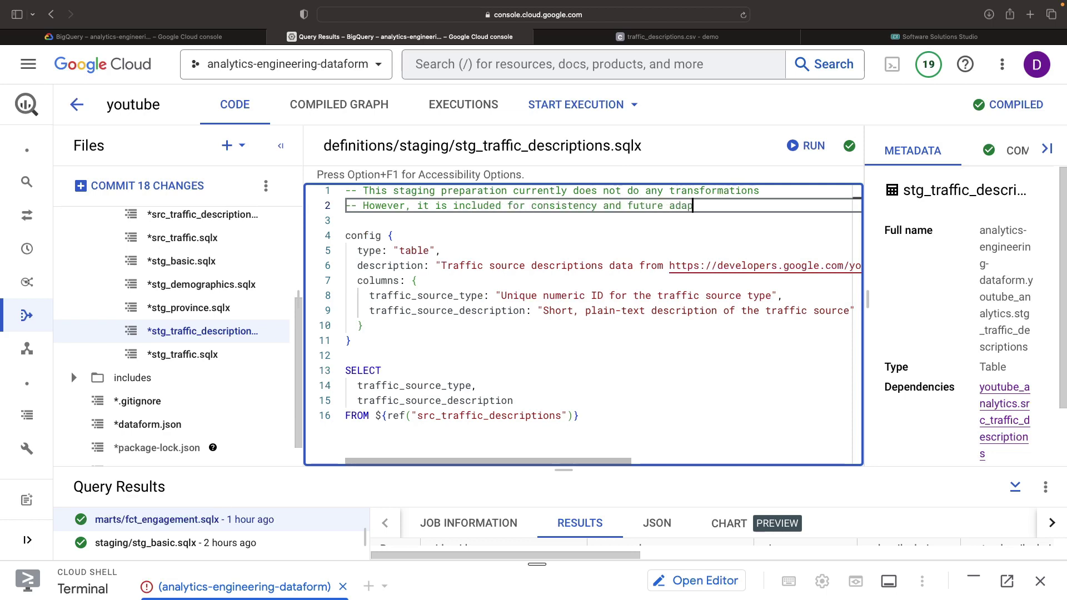
text(tability)
click(366, 220)
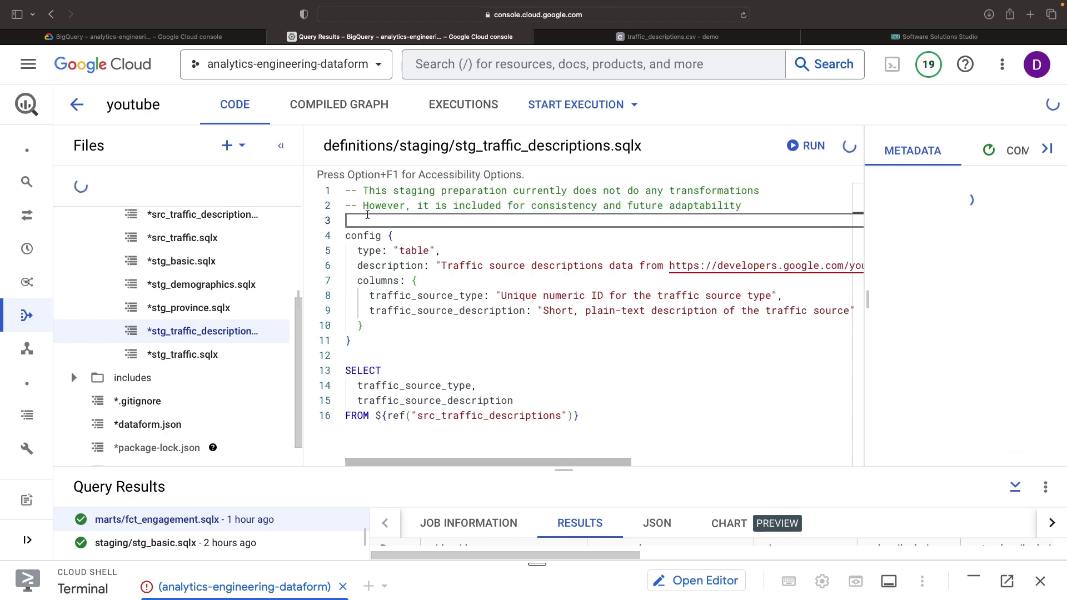
- Check stg_traffic_descriptions in BigQuery: table description, data preview and column schema
click(204, 42)
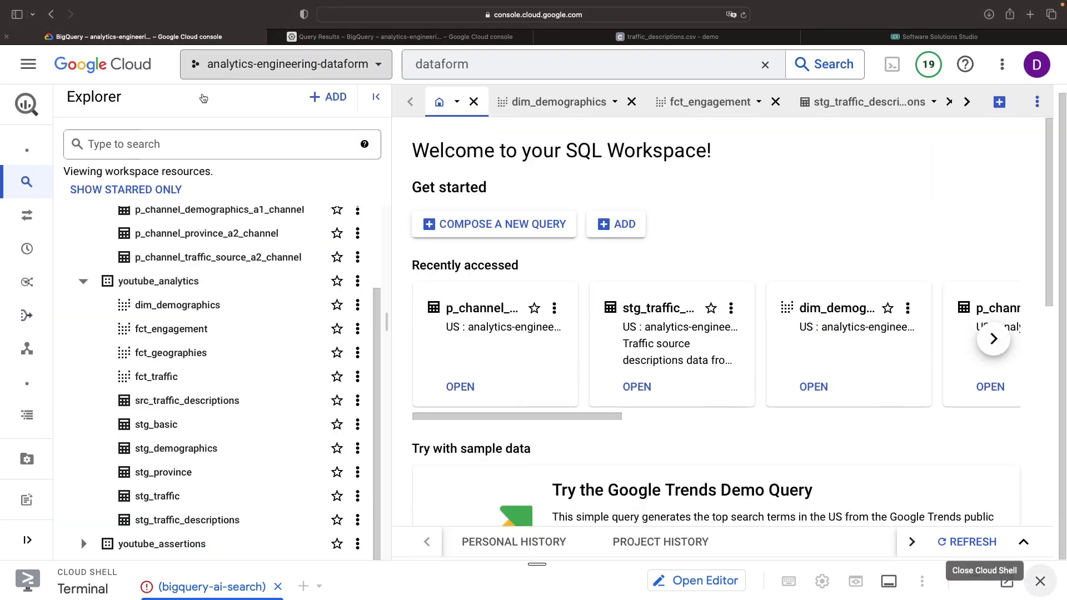
click(210, 519)
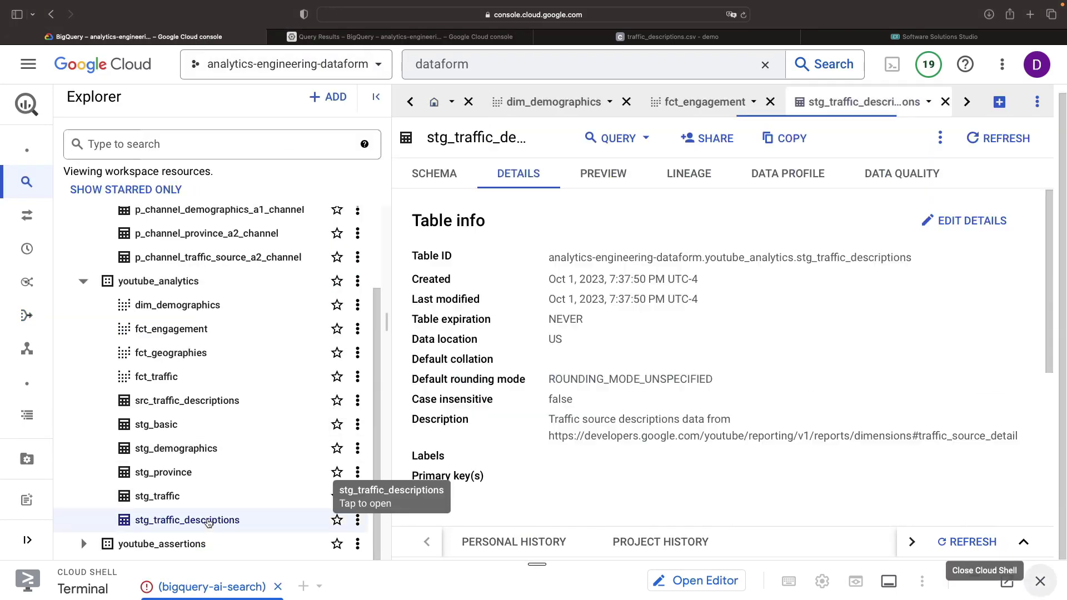
scroll(587, 404, down, 1)
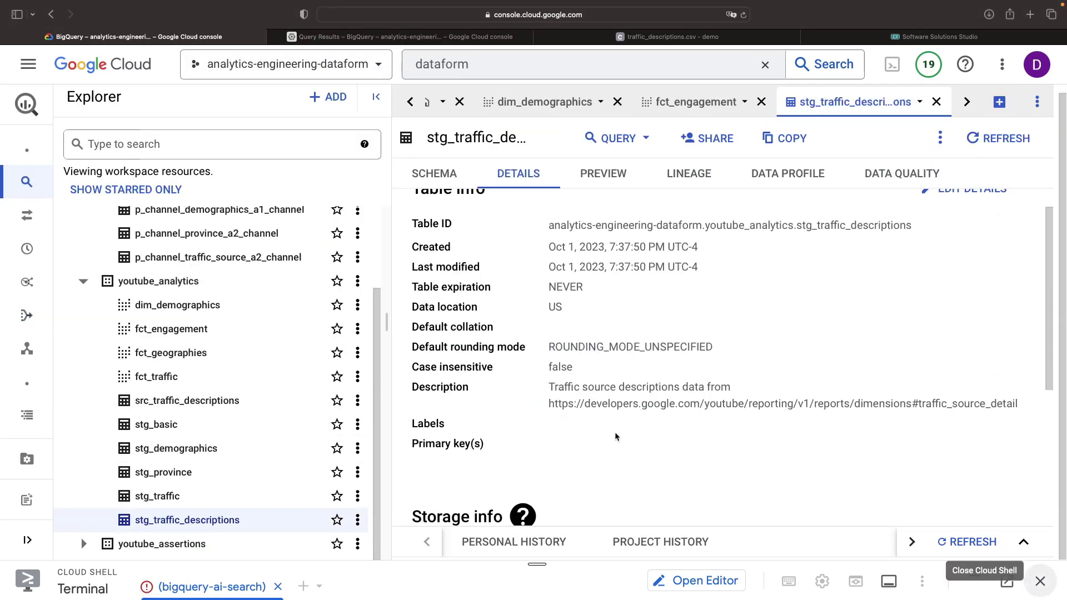
scroll(586, 403, up, 1)
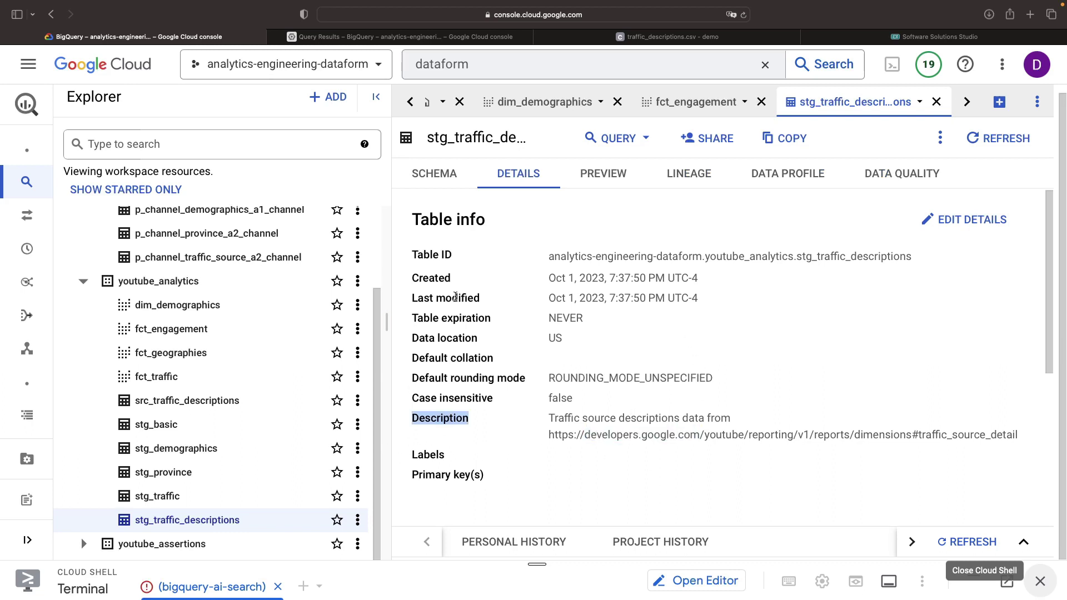
click(597, 176)
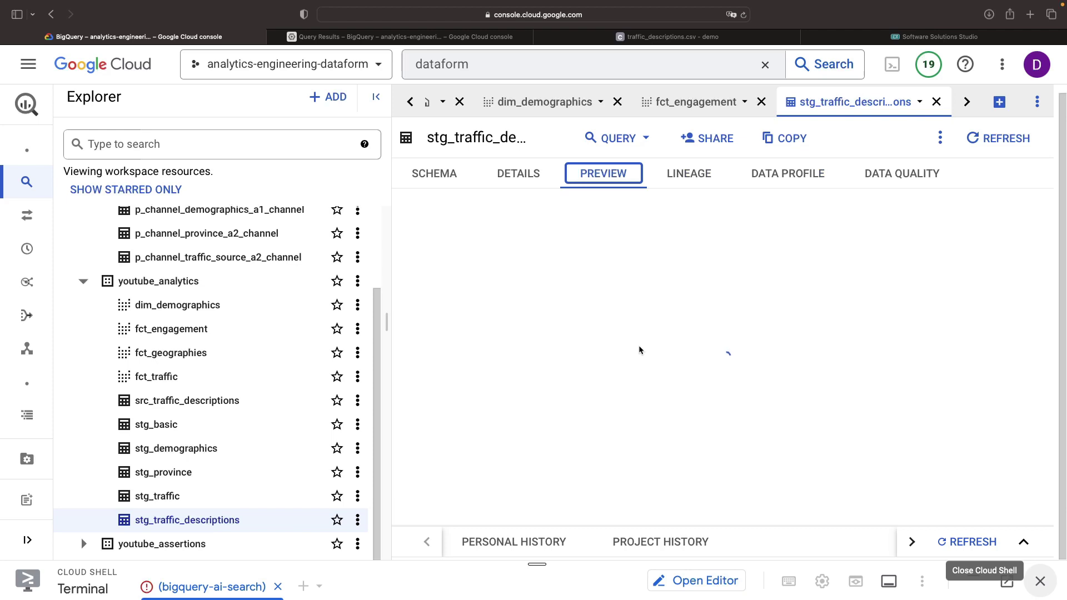
click(442, 177)
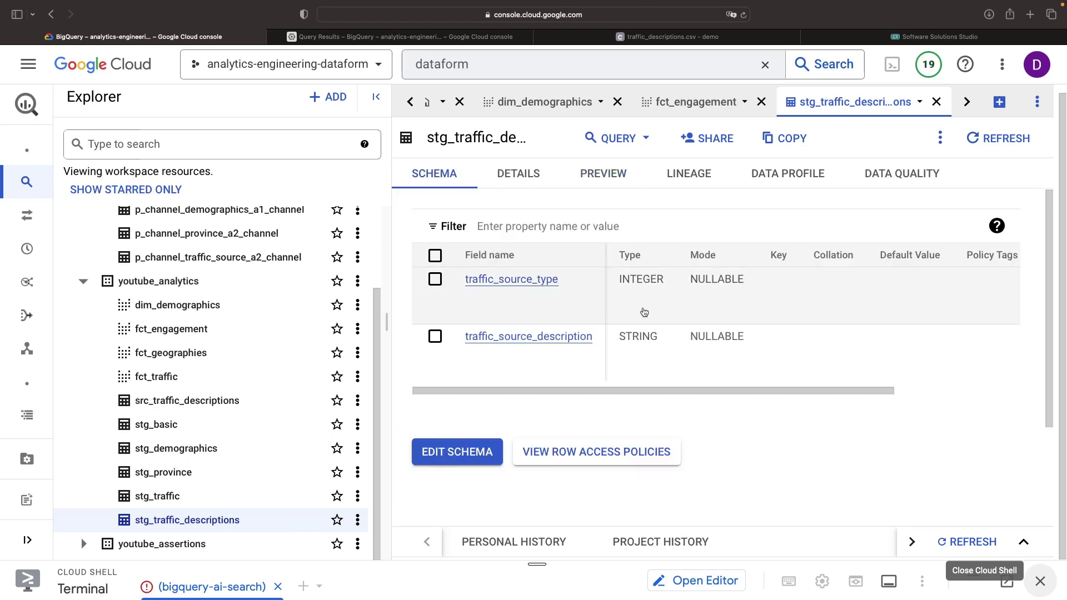
scroll(643, 310, right, 5)
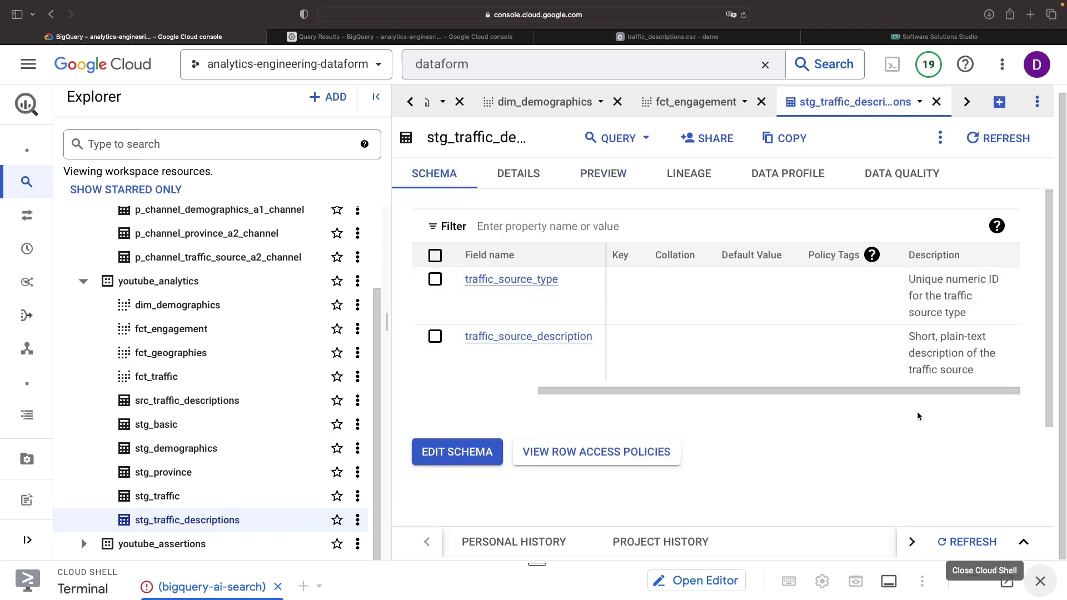
click(489, 66)
text(data)
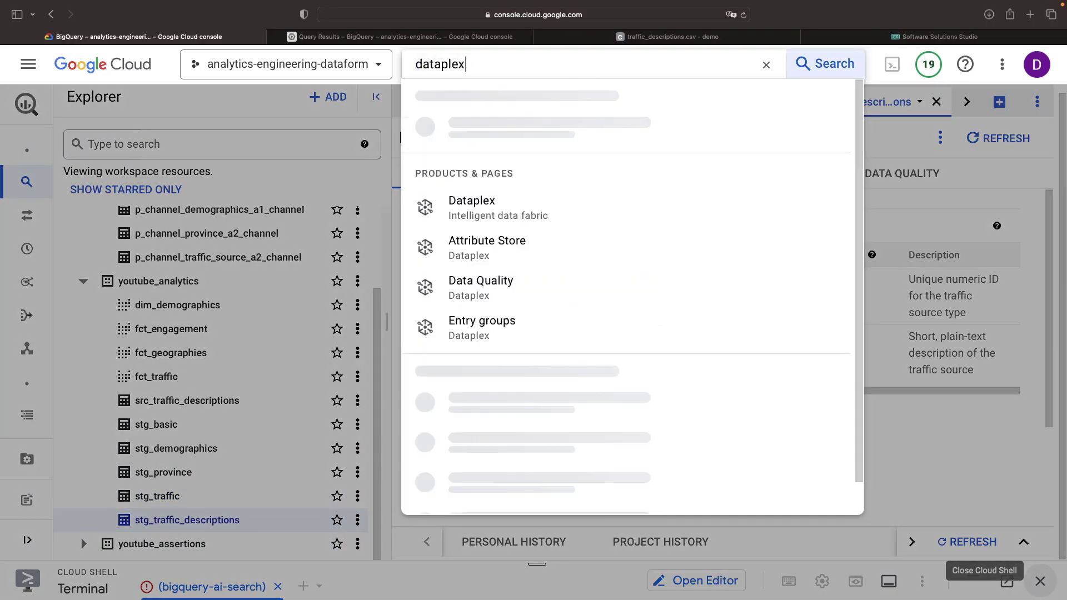
- Find stg_traffic_descriptions in Dataplex, filtered to BigQuery, and view its schema descriptions
click(504, 136)
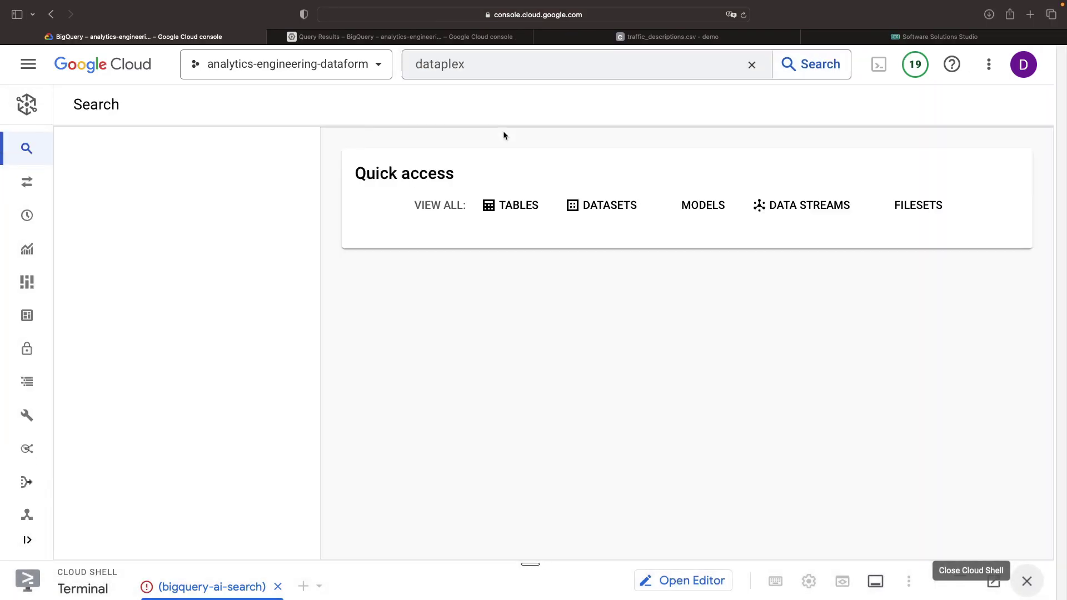
scroll(247, 406, down, 2)
scroll(248, 405, down, 1)
click(81, 276)
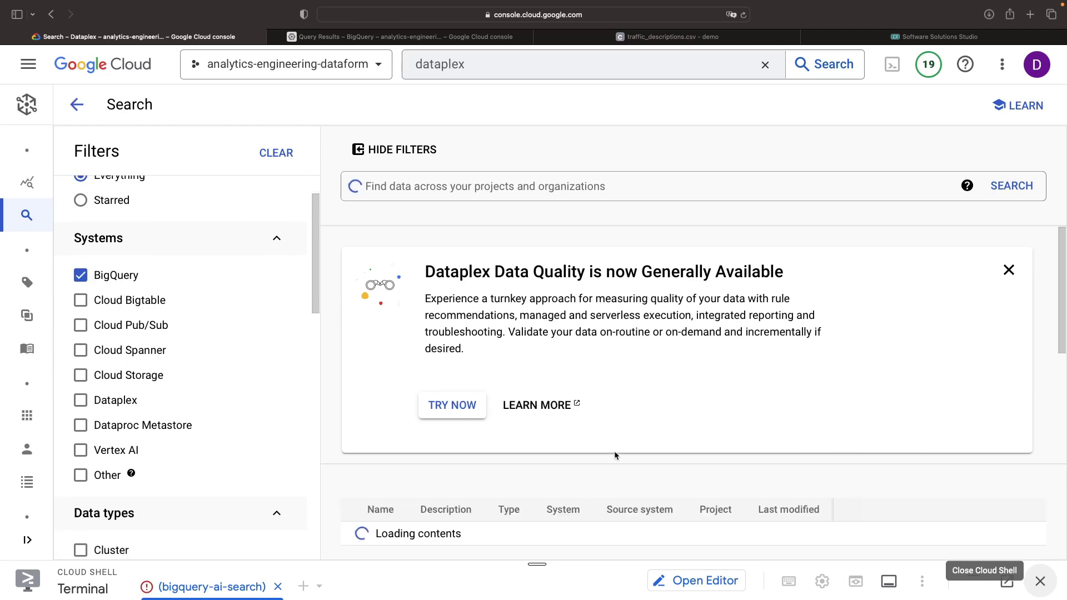
click(1009, 270)
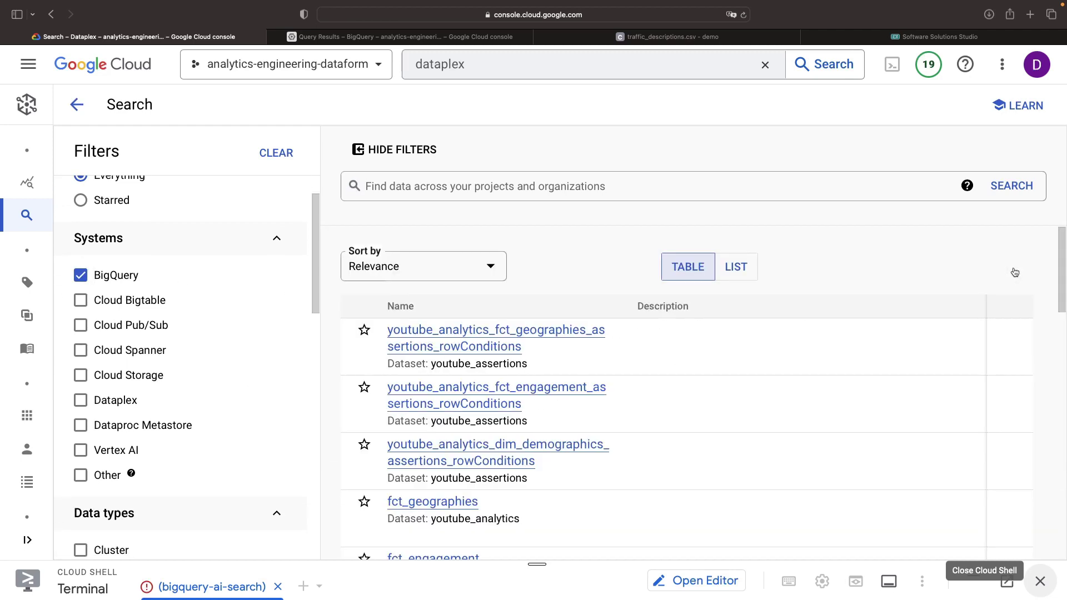
scroll(798, 375, down, 1)
scroll(797, 376, down, 2)
scroll(797, 376, down, 2)
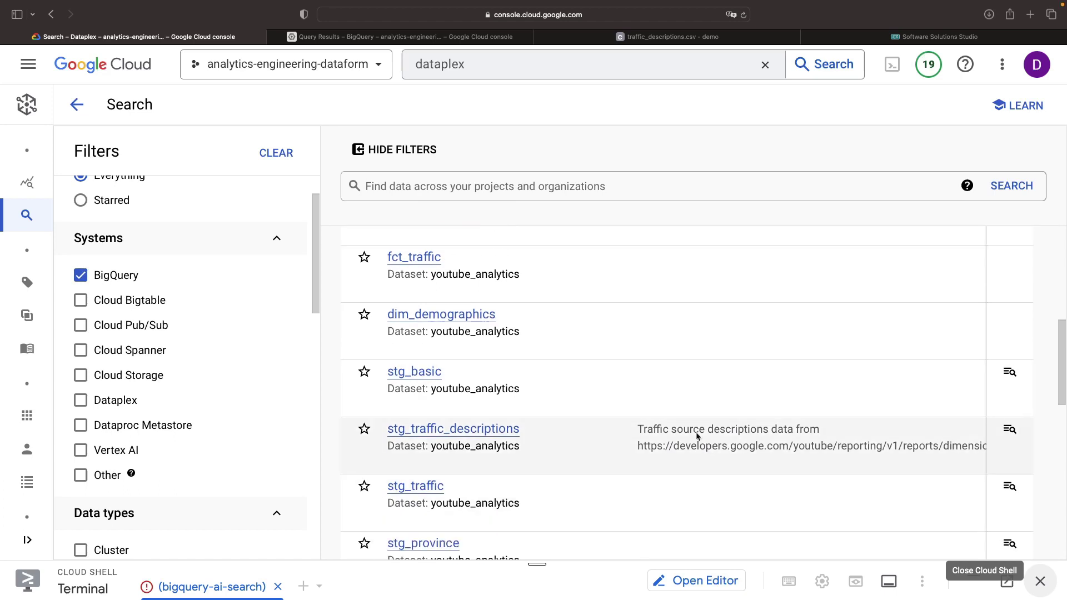
click(488, 432)
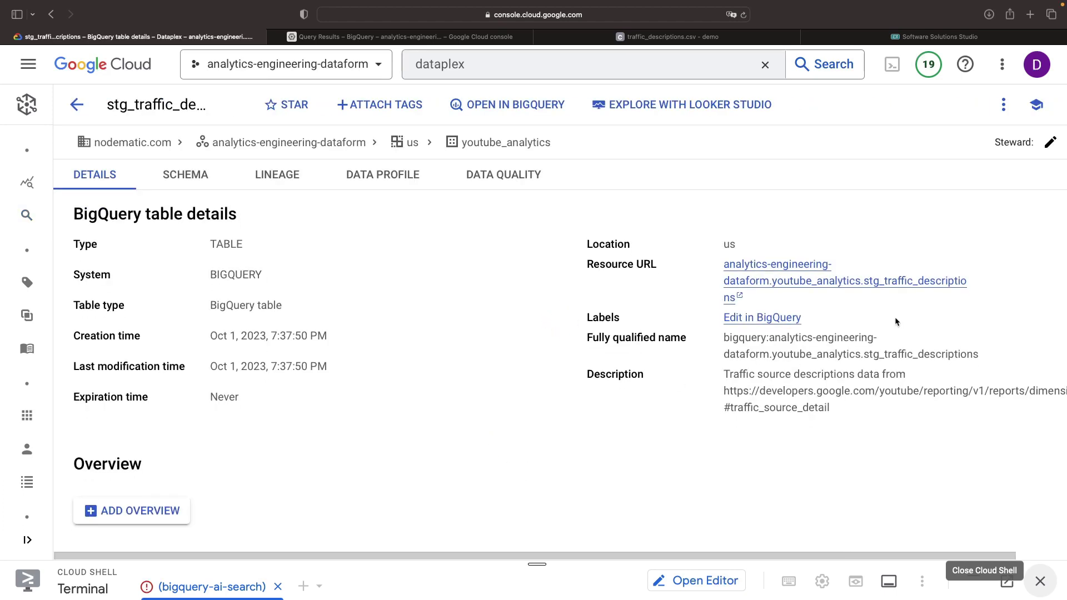
click(185, 174)
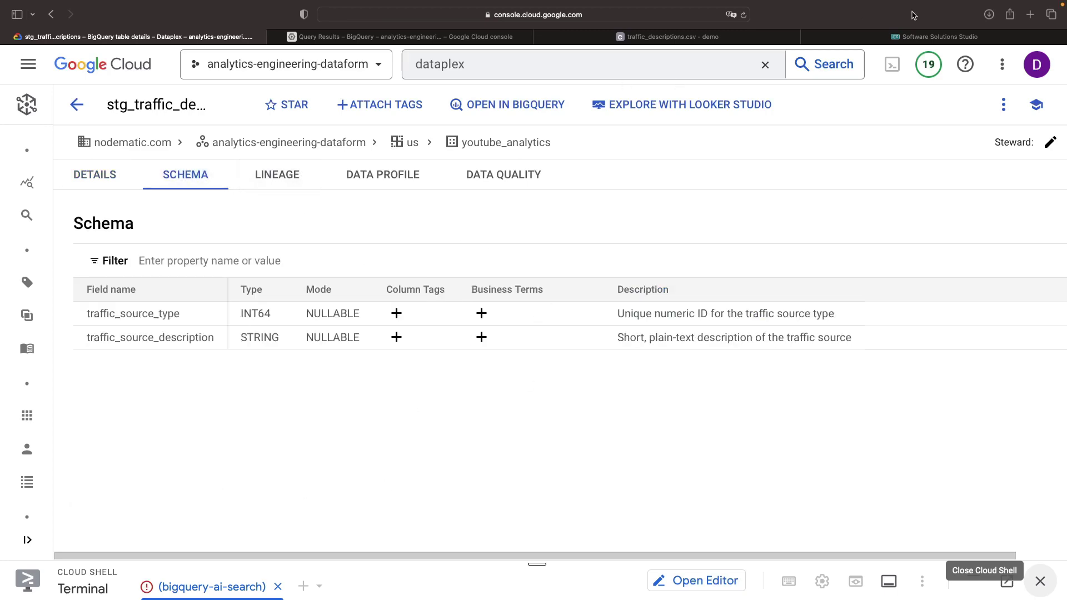
- Open the simulation's Metadata summary and start idea 5 in its Ideas list
click(909, 36)
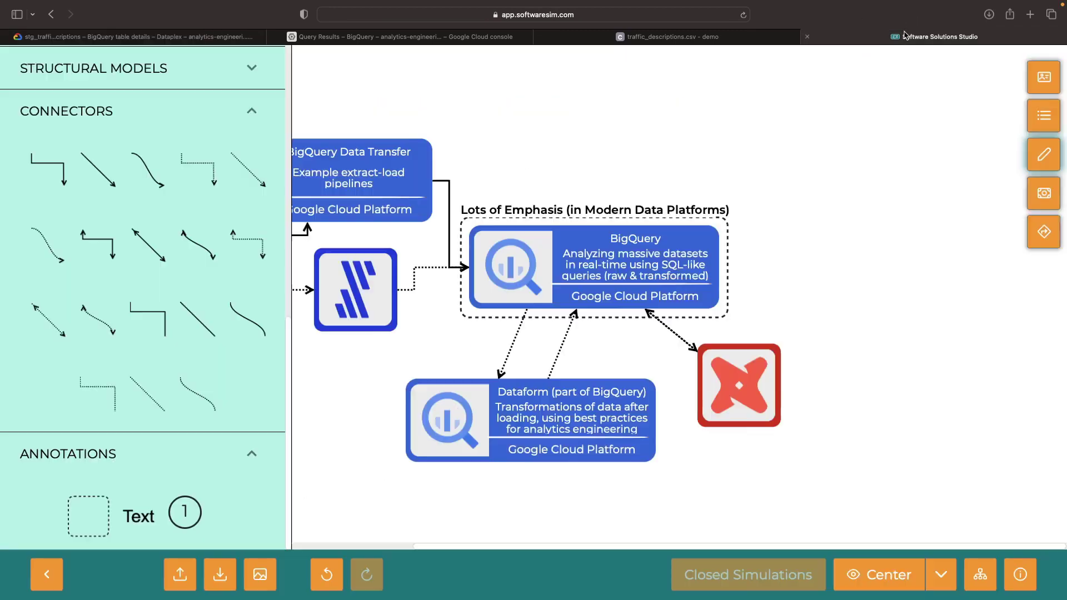
click(1038, 83)
key(Return)
text(Docum)
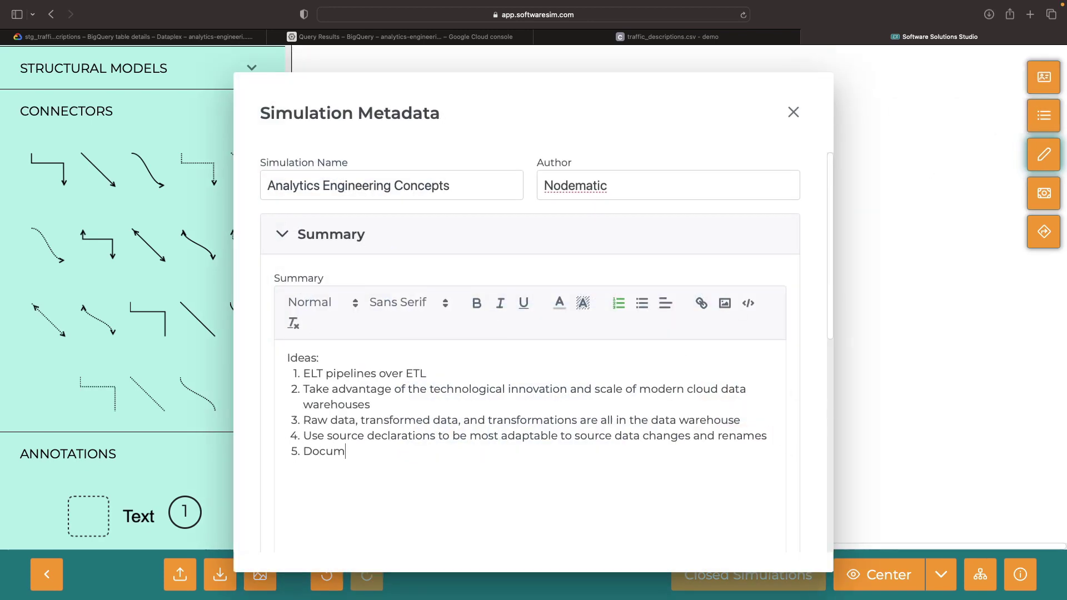
text(ent data and transformati)
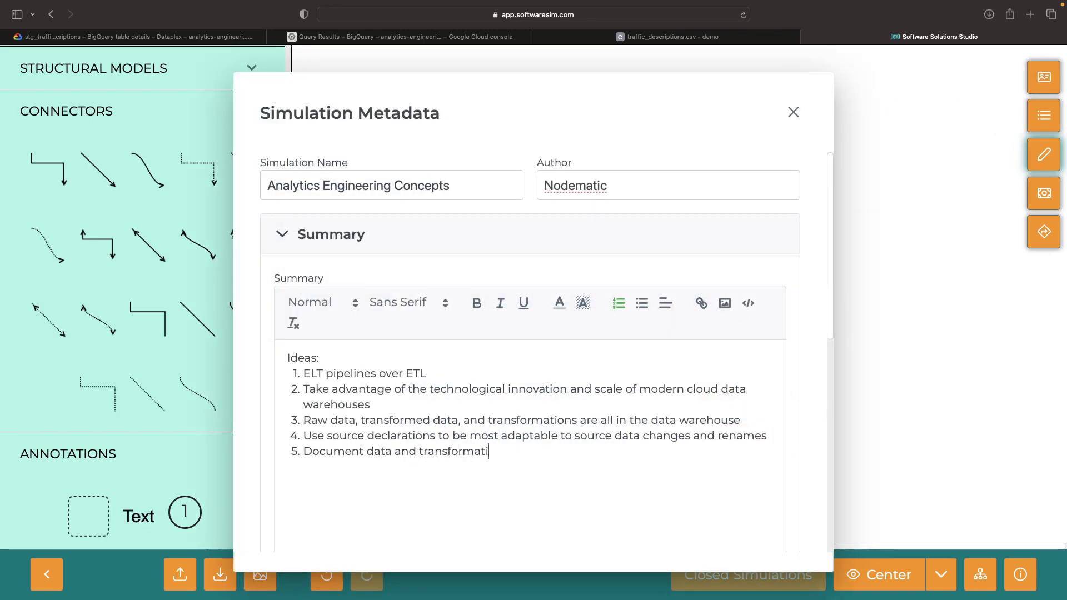
text(ons at multiple levels (e.g., )
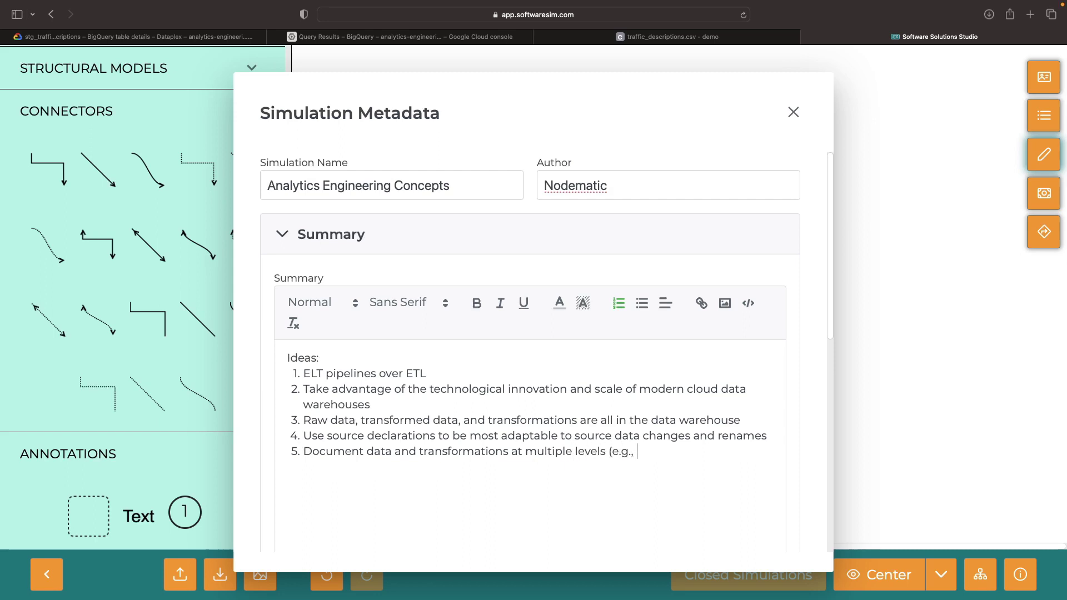
text(table, column, and script) 6. )
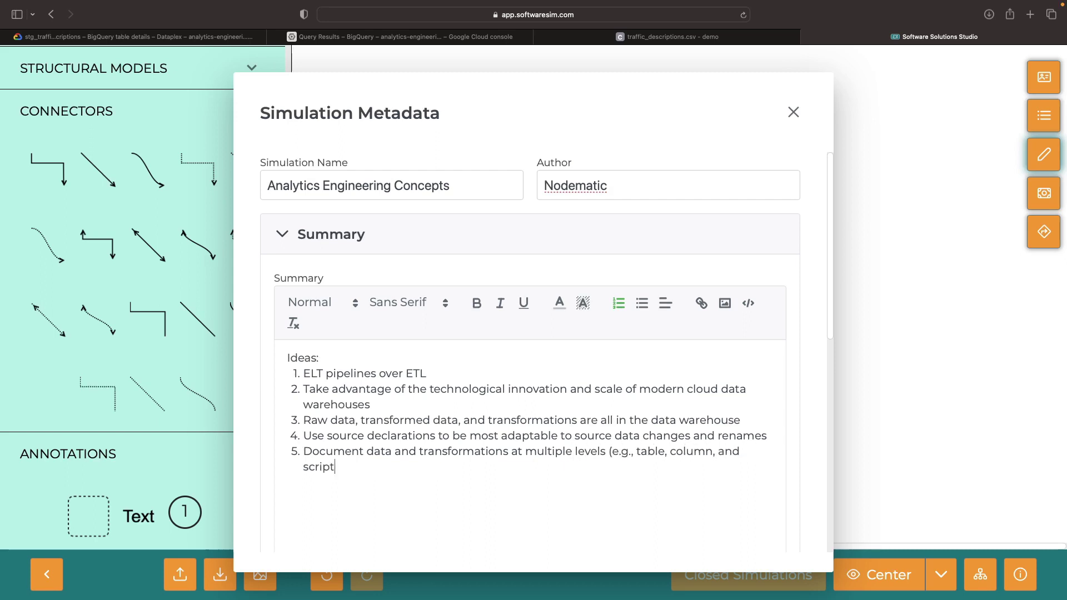
text(Document)
text( once (sin)
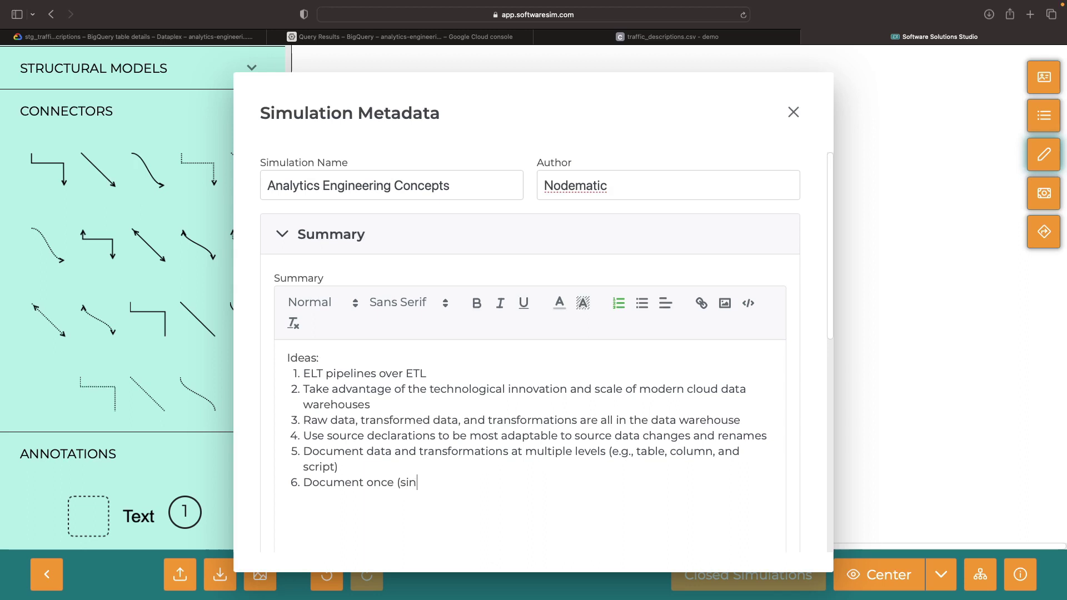
text(gle source of truth), but sur)
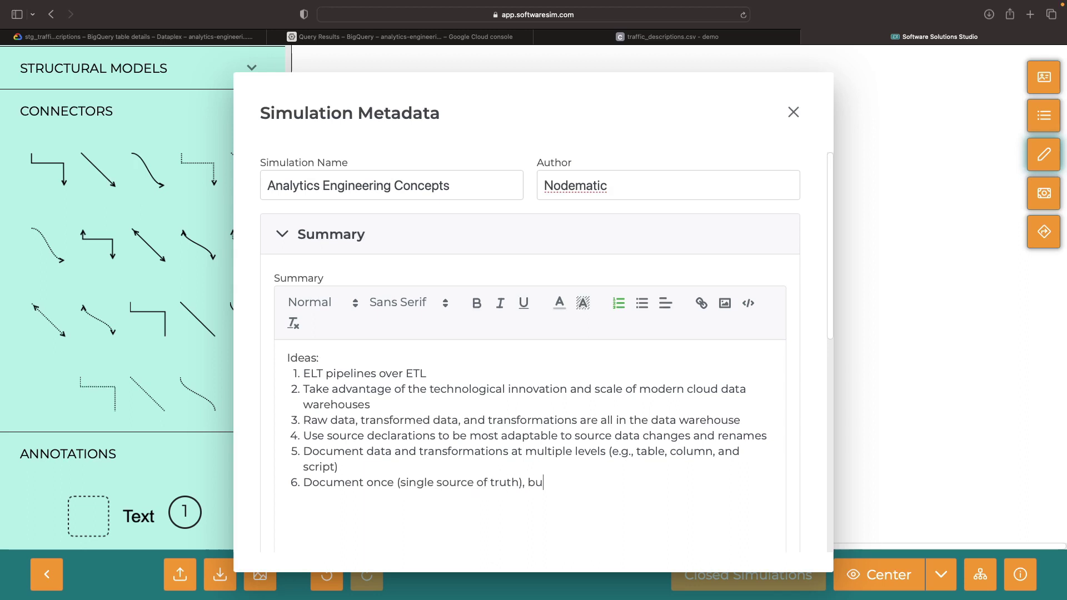
text(face the documentation in a)
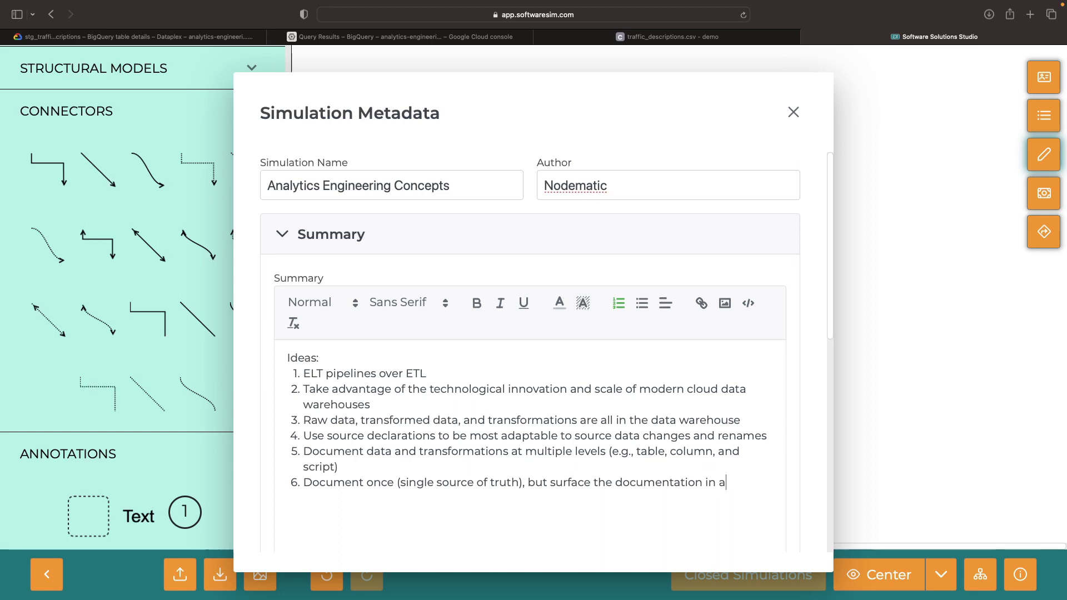
text(ll systems)
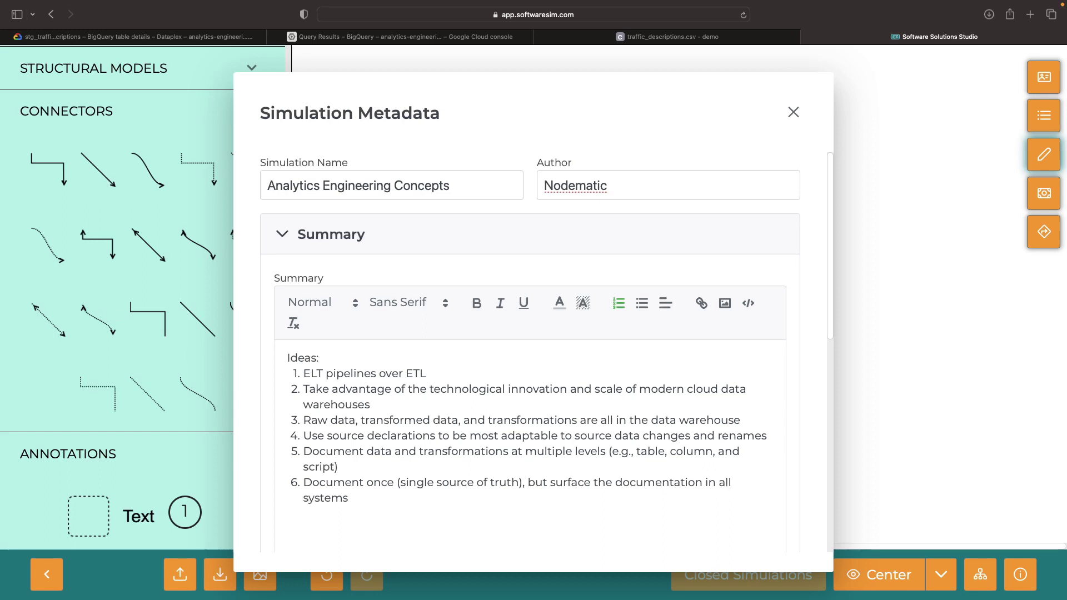